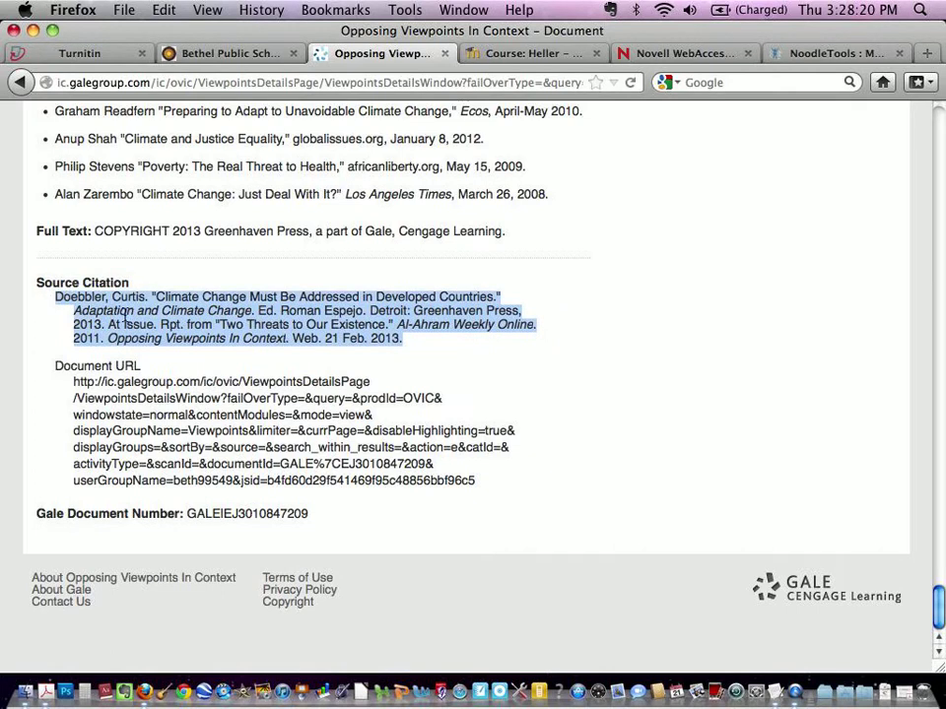
Step: Copy the Gale source citation and paste it into the blank Word document
{"action": "right_click", "coordinate": [125, 315]}
{"action": "left_click", "coordinate": [153, 325]}
{"action": "left_click", "coordinate": [419, 690]}
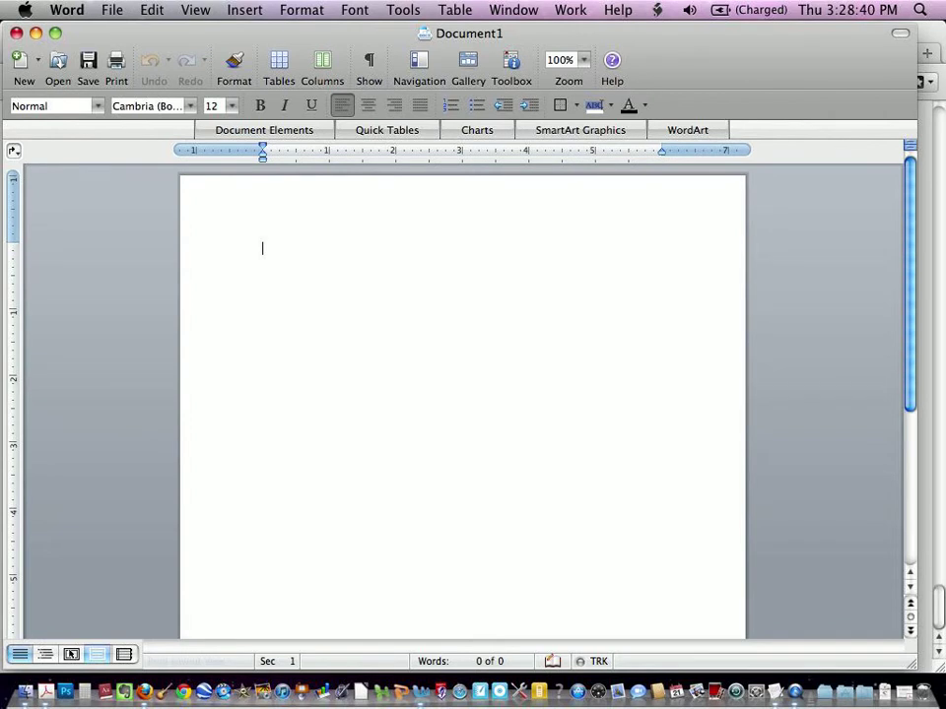
{"action": "right_click", "coordinate": [272, 251]}
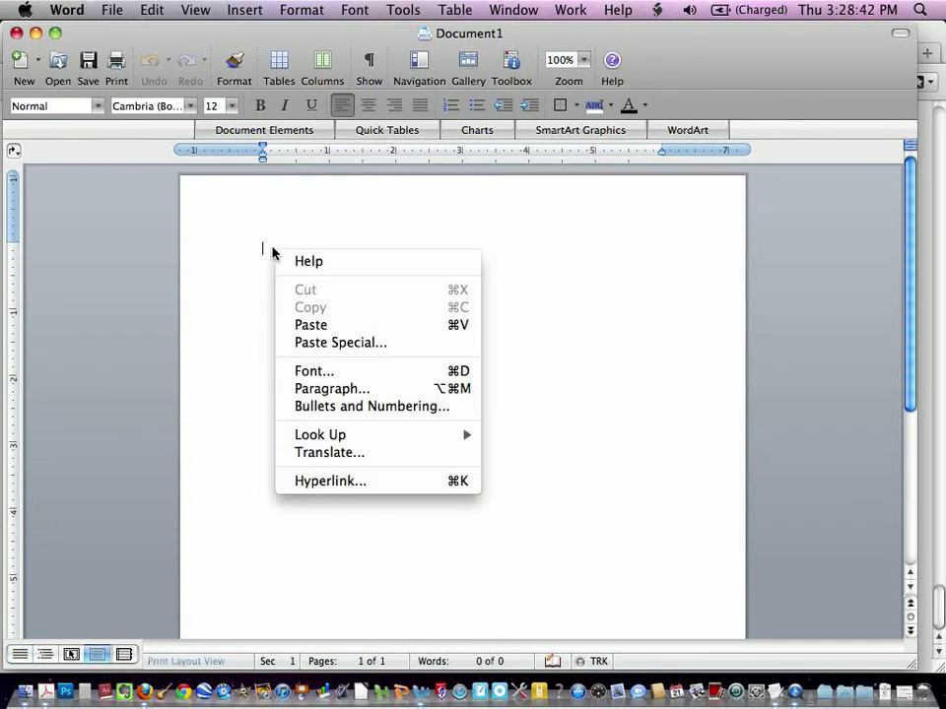
{"action": "left_click", "coordinate": [312, 327]}
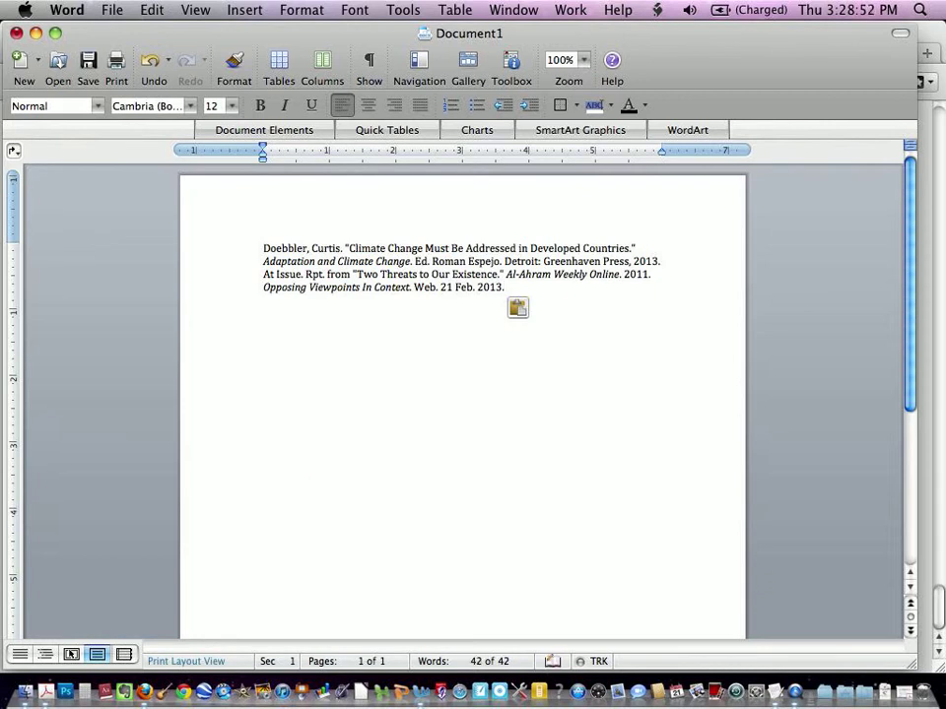
Step: Break the pasted citation into separate lines with blank lines between them
{"action": "key", "text": "Return"}
{"action": "key", "text": "Return"}
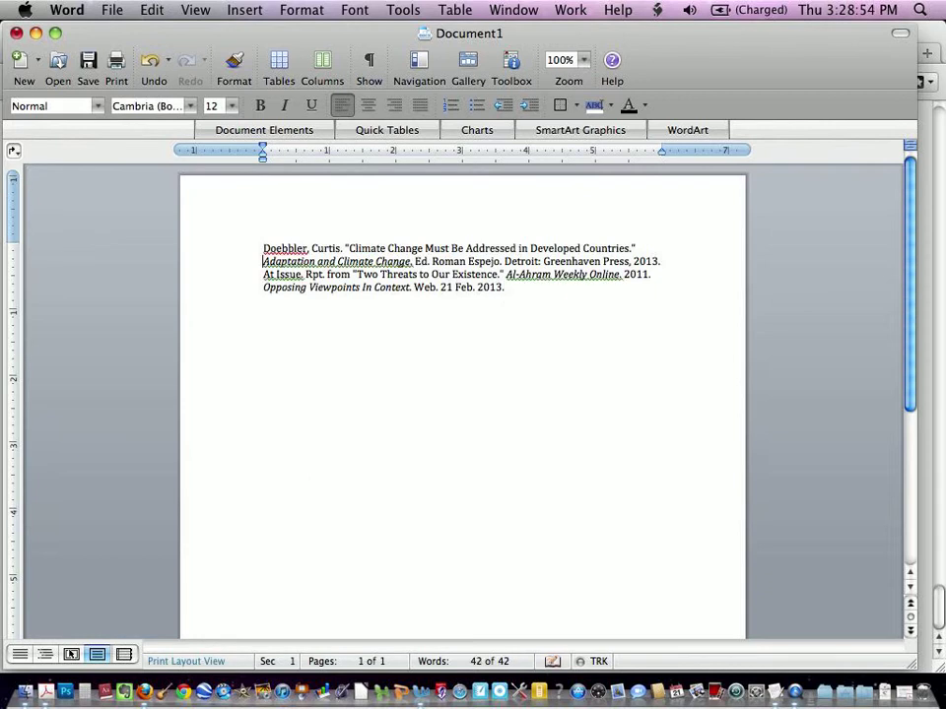
{"action": "key", "text": "Down"}
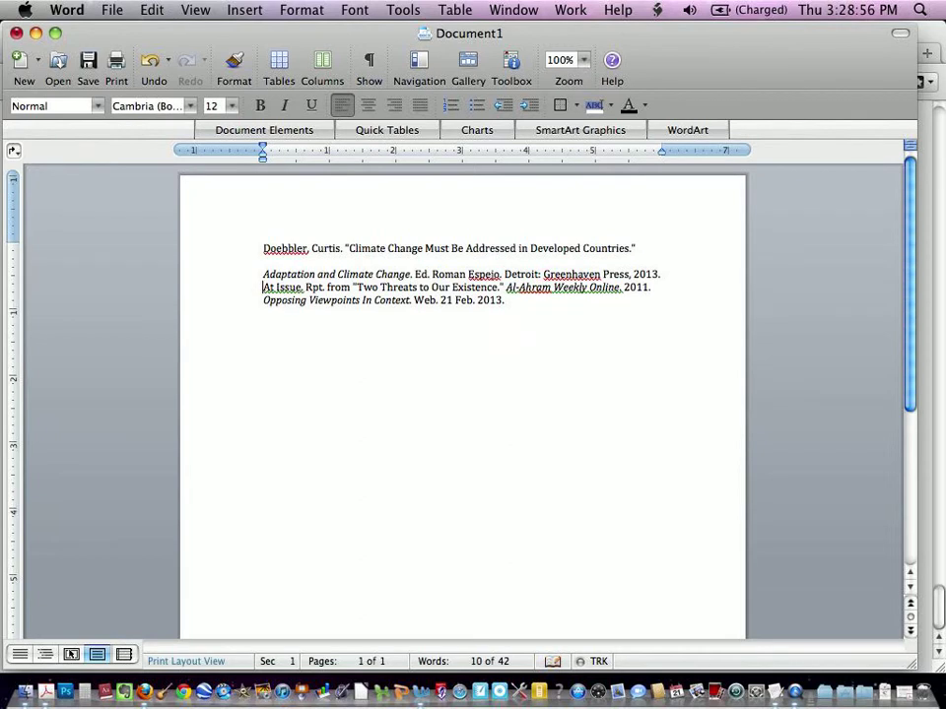
{"action": "key", "text": "Return"}
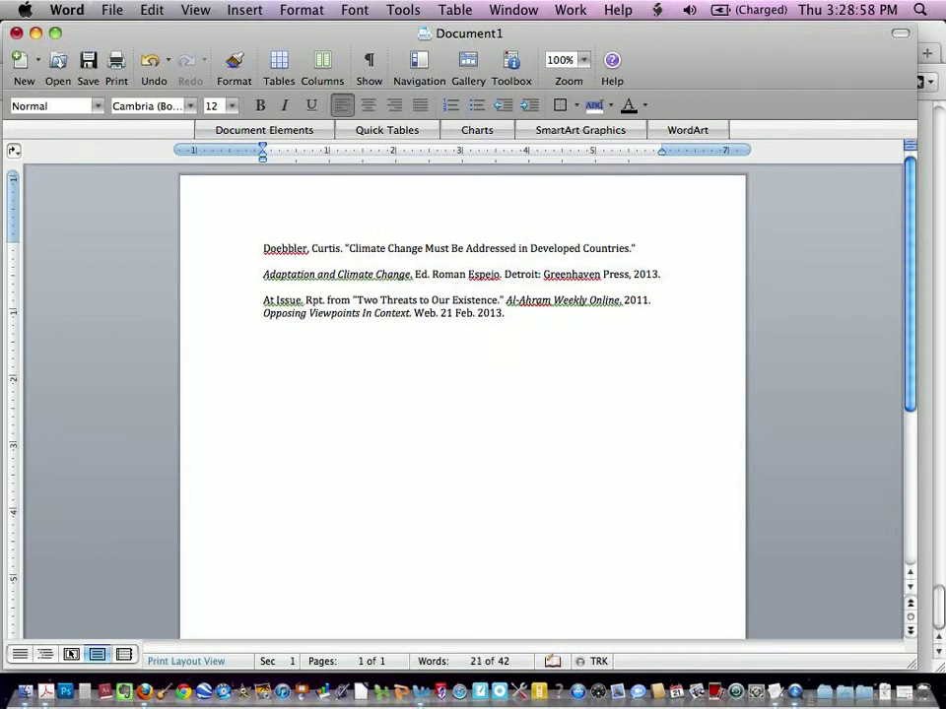
{"action": "key", "text": "Return"}
{"action": "key", "text": "Up"}
{"action": "key", "text": "Up"}
{"action": "key", "text": "Up"}
{"action": "key", "text": "Up"}
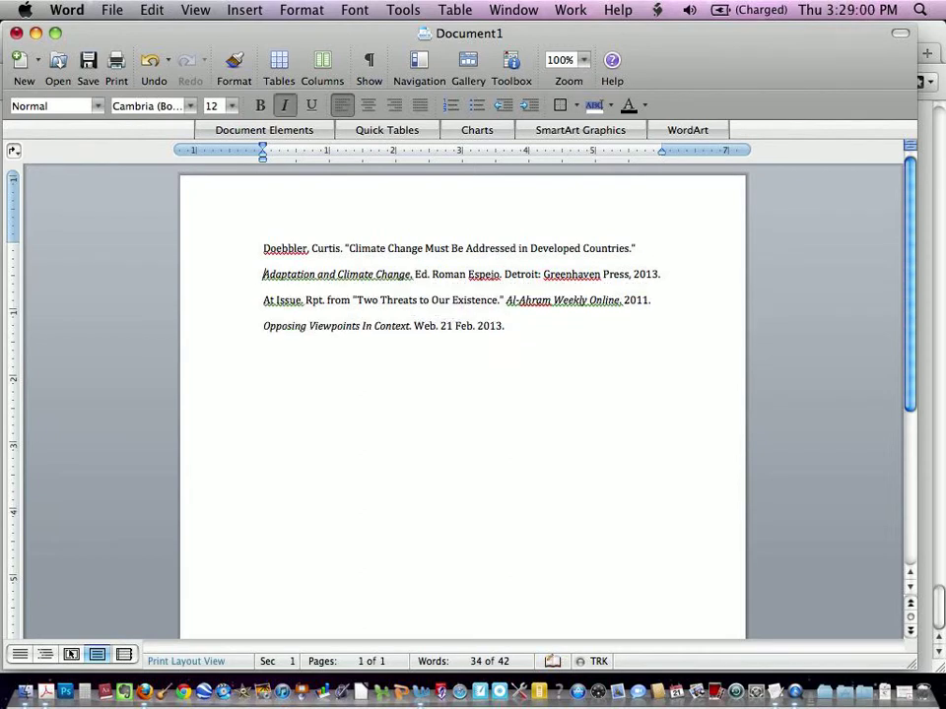
Step: Indent the second line and rejoin the remaining citation lines into one paragraph
{"action": "key", "text": "Tab"}
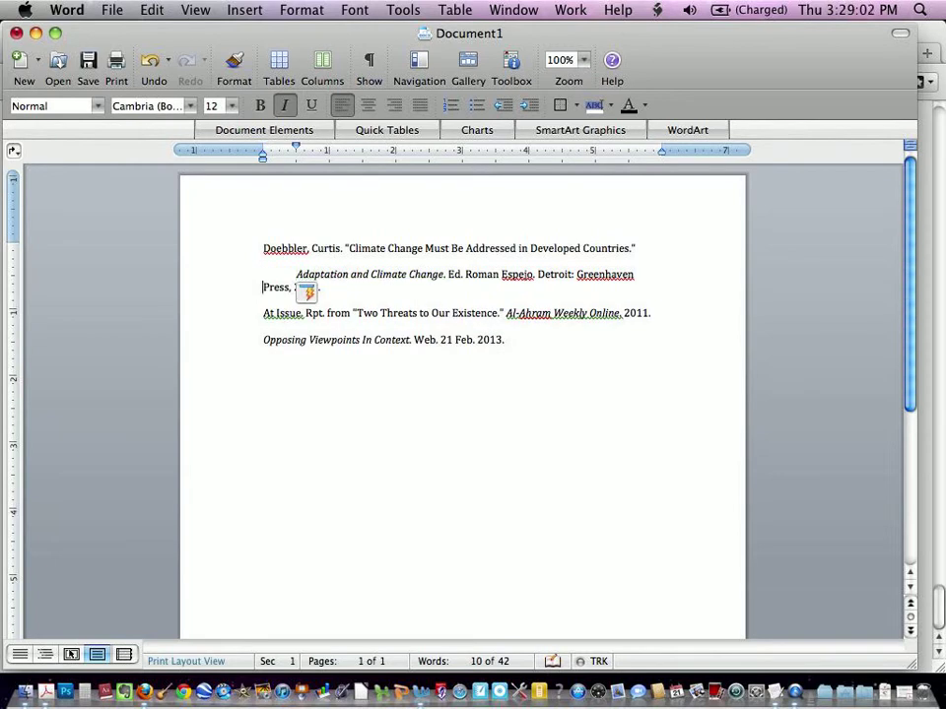
{"action": "key", "text": "Tab"}
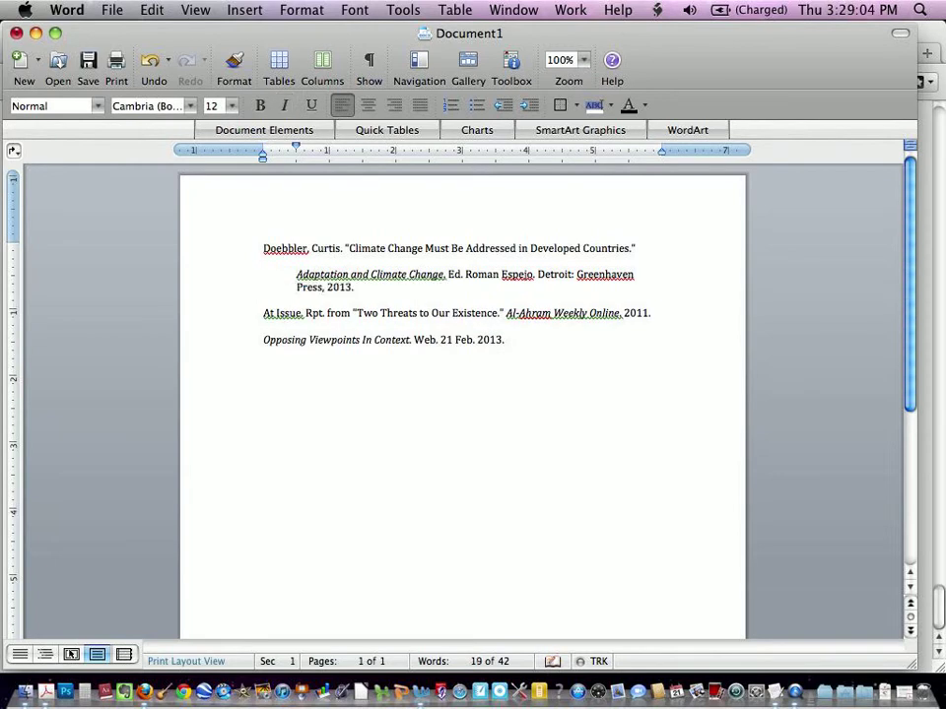
{"action": "left_click", "coordinate": [265, 313]}
{"action": "key", "text": "BackSpace"}
{"action": "key", "text": "BackSpace"}
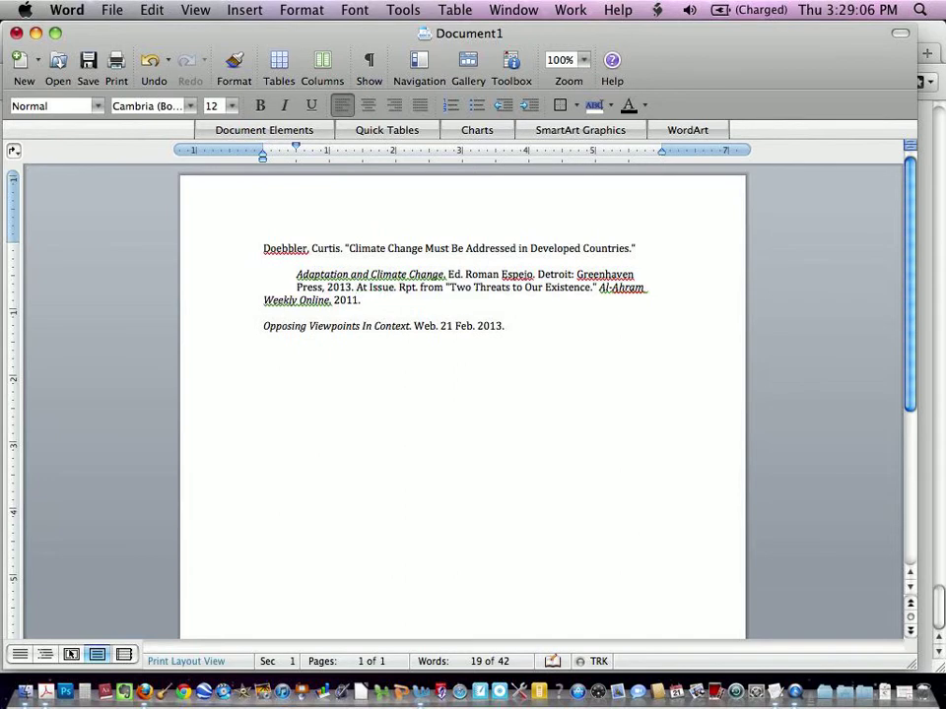
{"action": "left_click", "coordinate": [264, 326]}
{"action": "key", "text": "BackSpace"}
{"action": "key", "text": "BackSpace"}
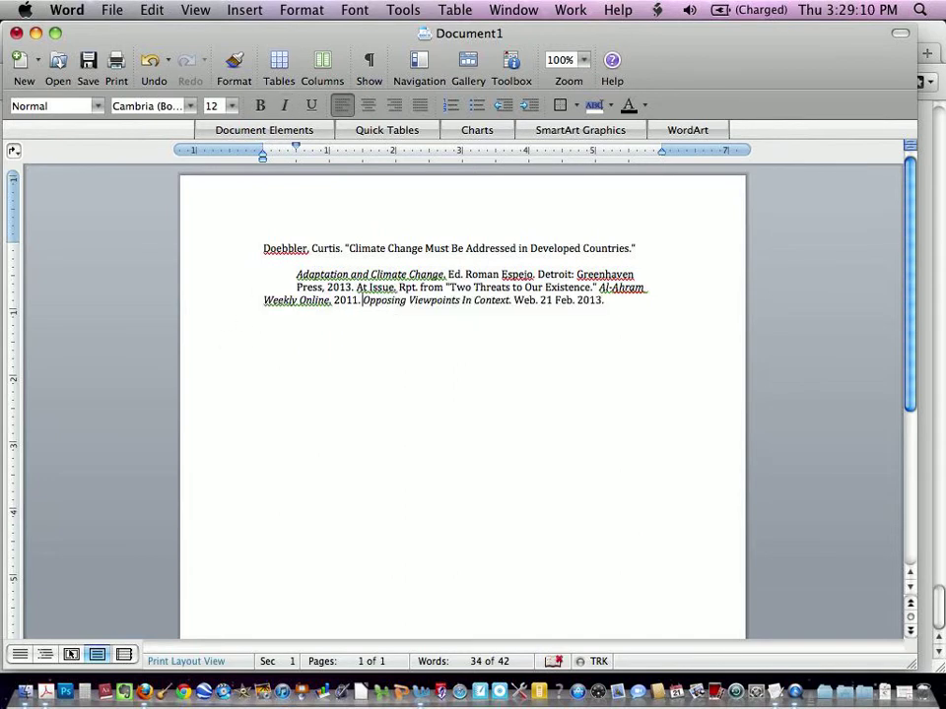
Step: Indent the citation's wrapped lines as a hanging indent and double-space them
{"action": "left_click", "coordinate": [265, 301]}
{"action": "key", "text": "Tab"}
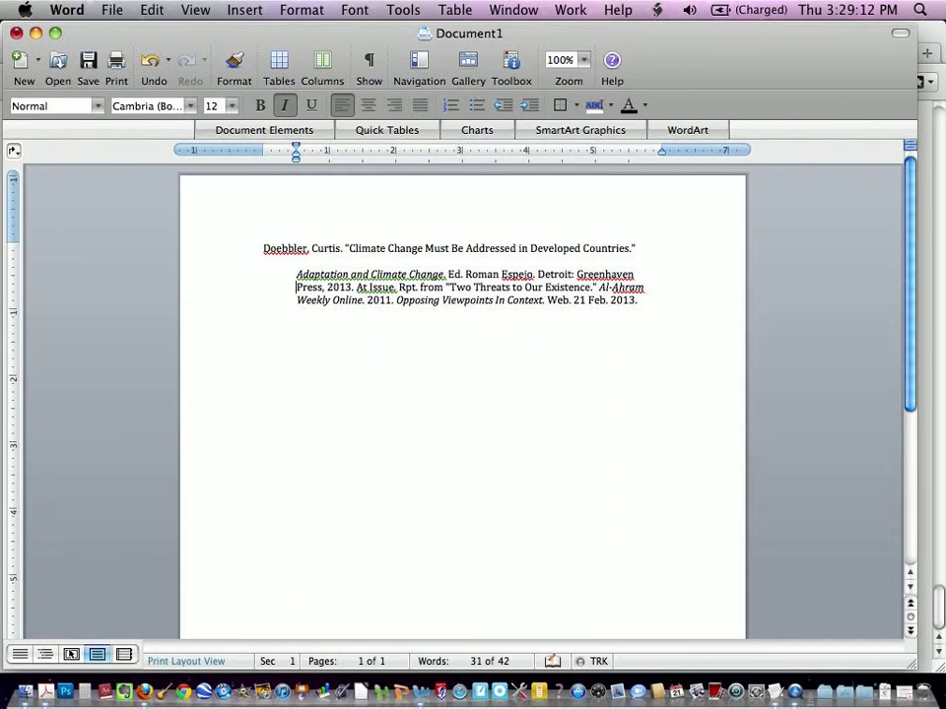
{"action": "key", "text": "Return"}
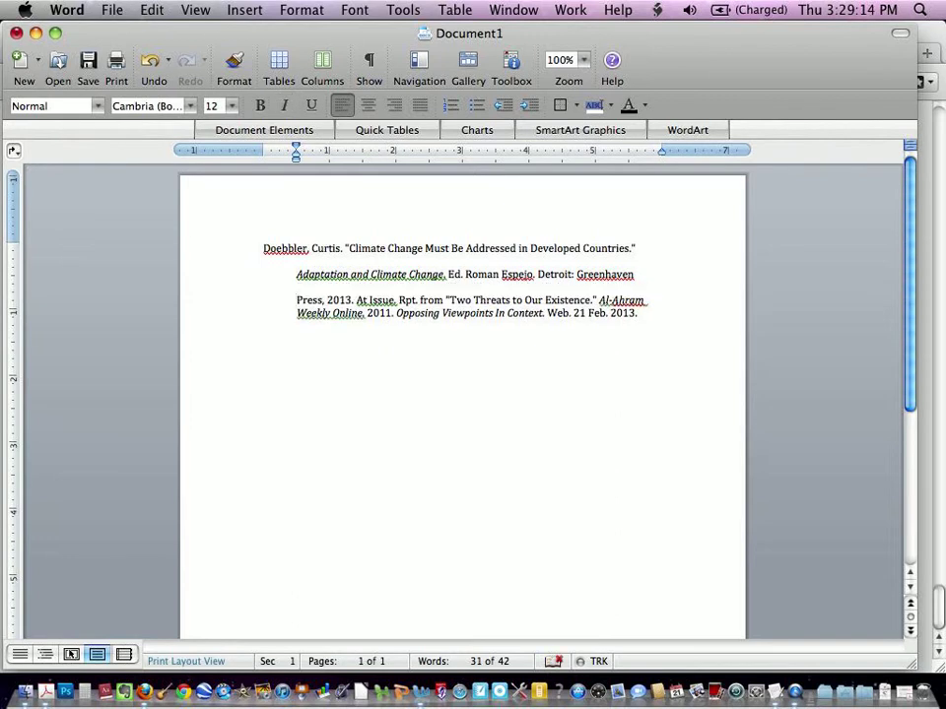
{"action": "left_click", "coordinate": [297, 314]}
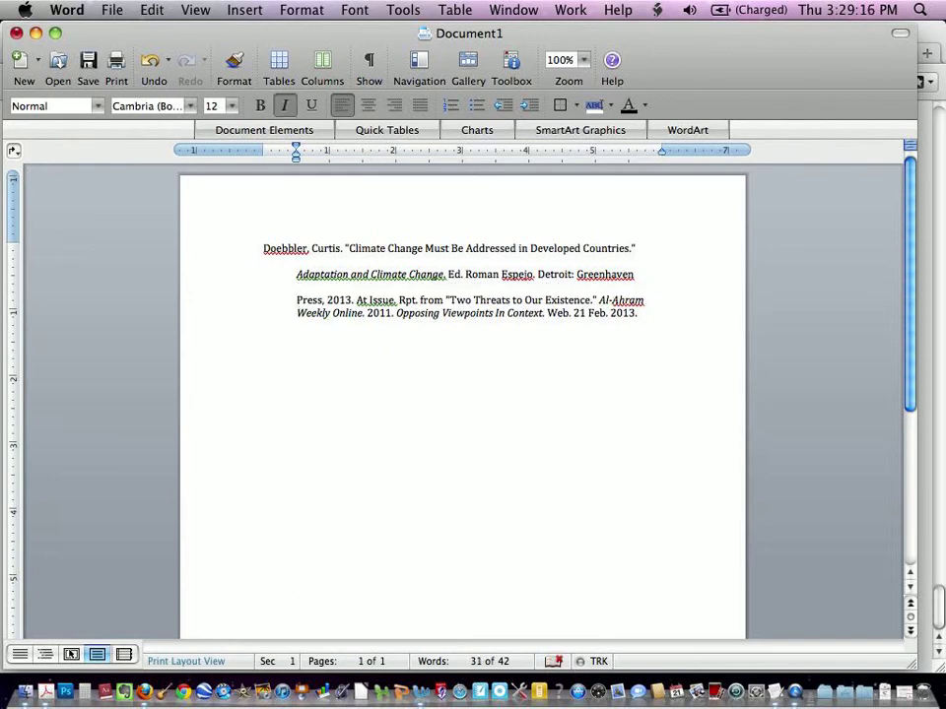
{"action": "key", "text": "Return"}
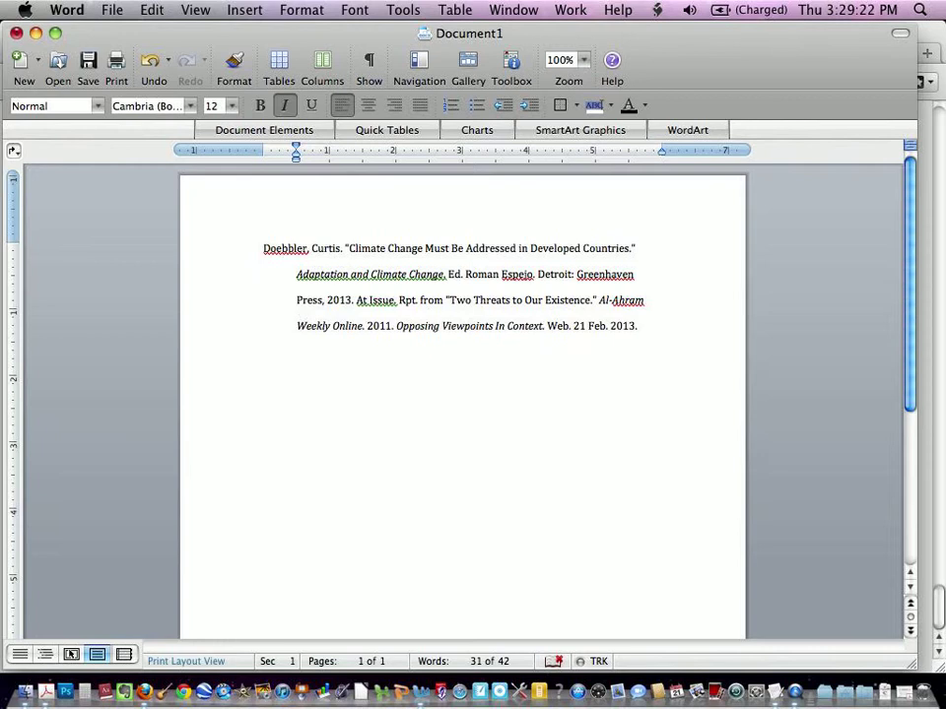
Step: Switch to the NoodleTools tab and open the Research Paper project's bibliography
{"action": "left_click", "coordinate": [35, 34]}
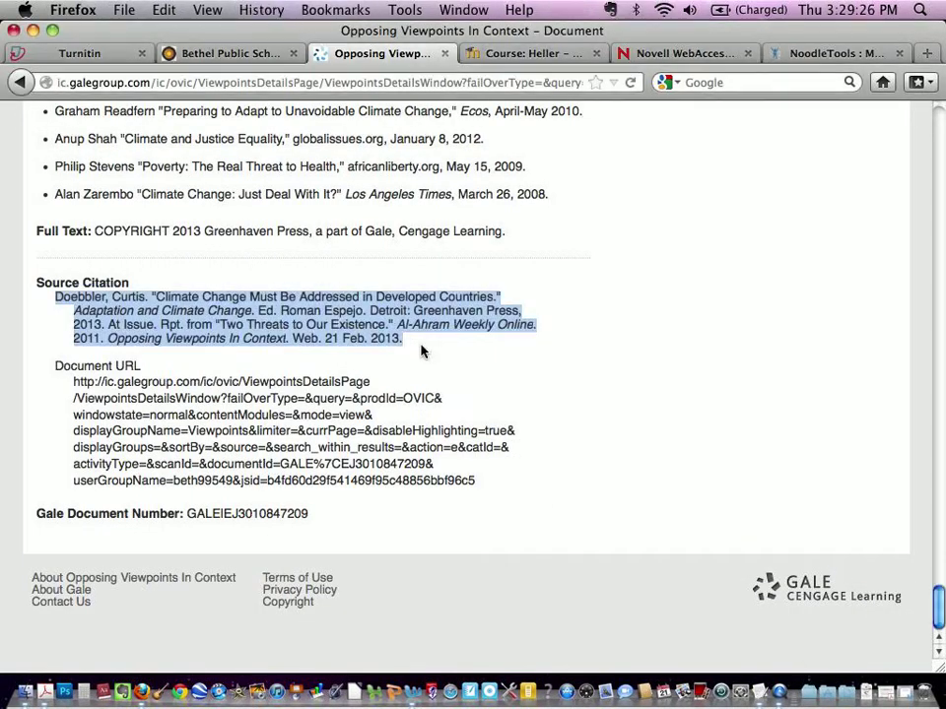
{"action": "left_click", "coordinate": [418, 342]}
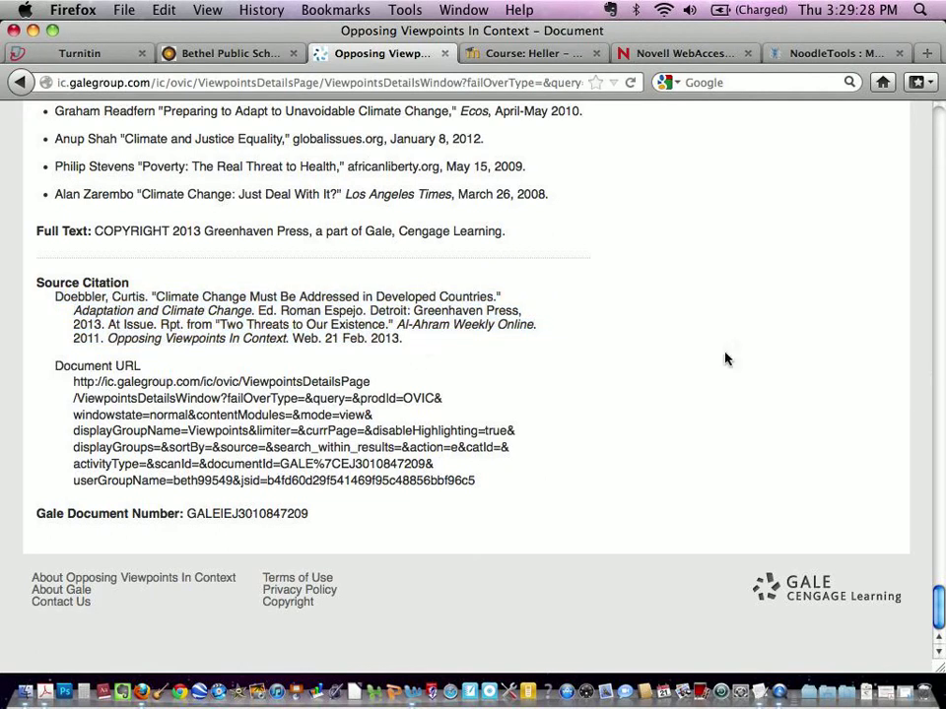
{"action": "left_click_drag", "start_coordinate": [939, 603], "coordinate": [938, 455]}
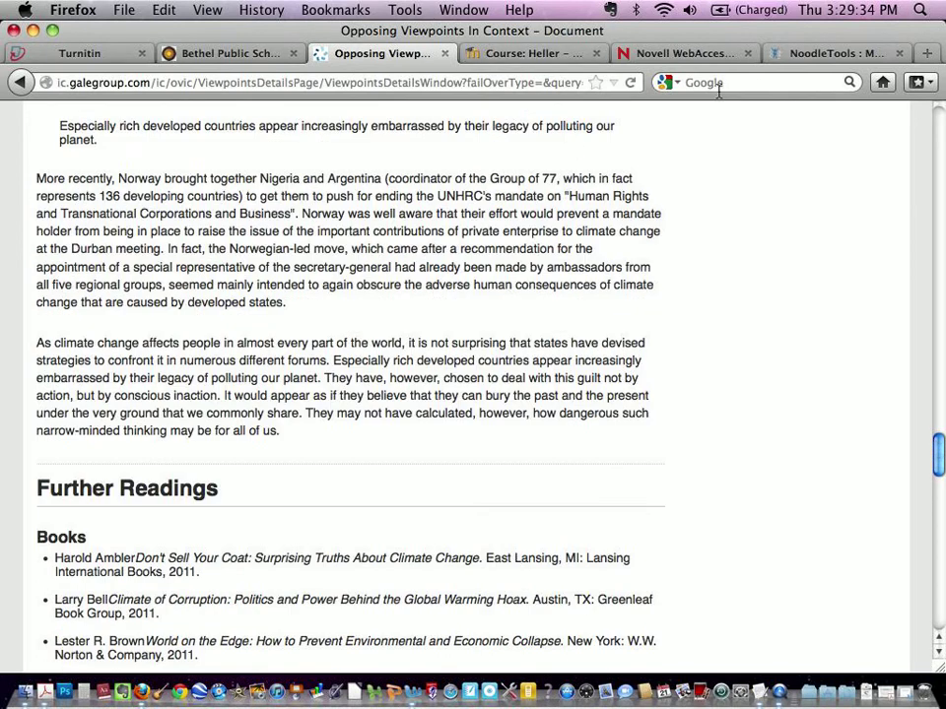
{"action": "left_click", "coordinate": [849, 55]}
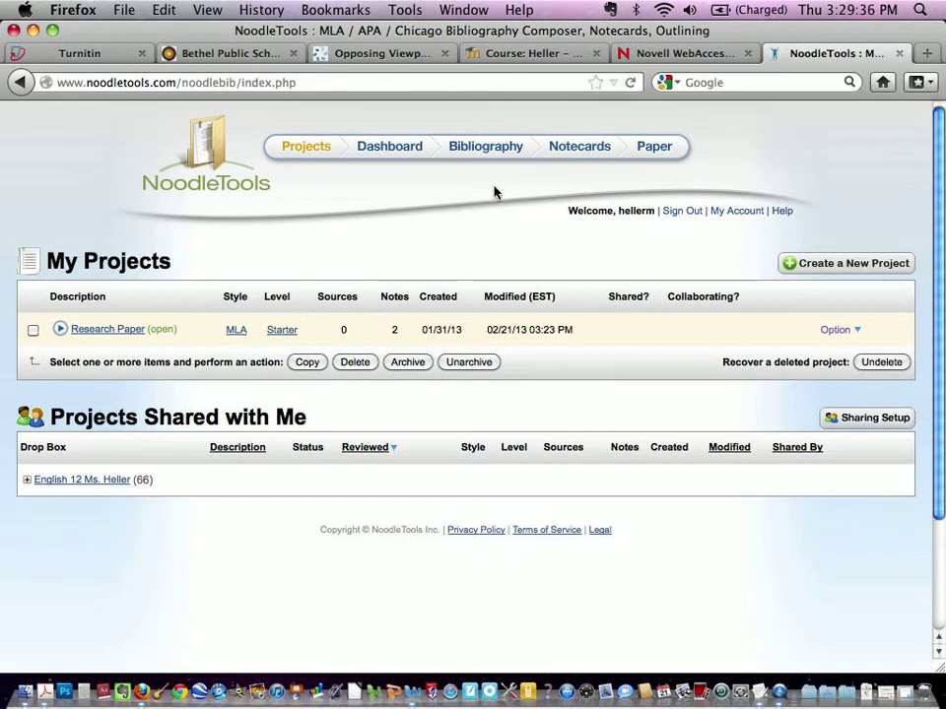
{"action": "left_click", "coordinate": [115, 333]}
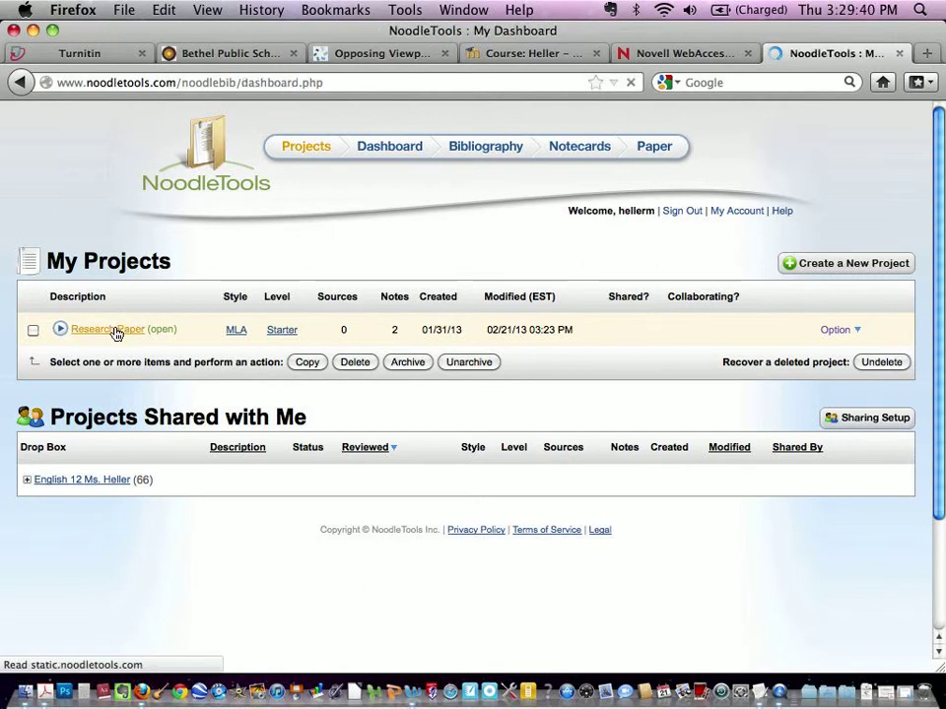
{"action": "left_click", "coordinate": [480, 155]}
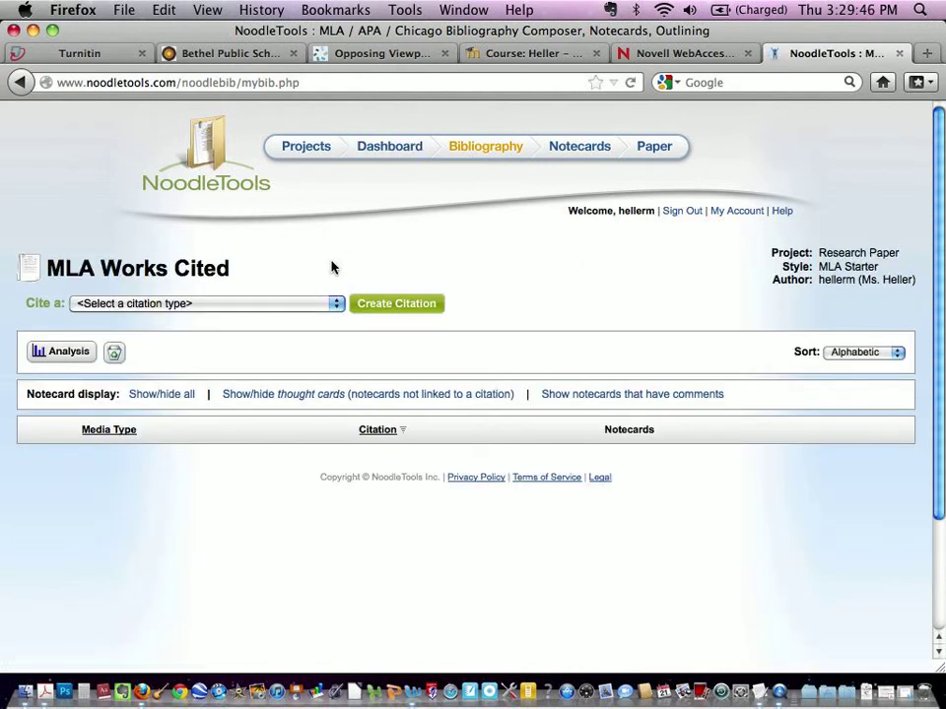
Step: Start a new Book citation and continue past the Book help screen
{"action": "left_click", "coordinate": [336, 304]}
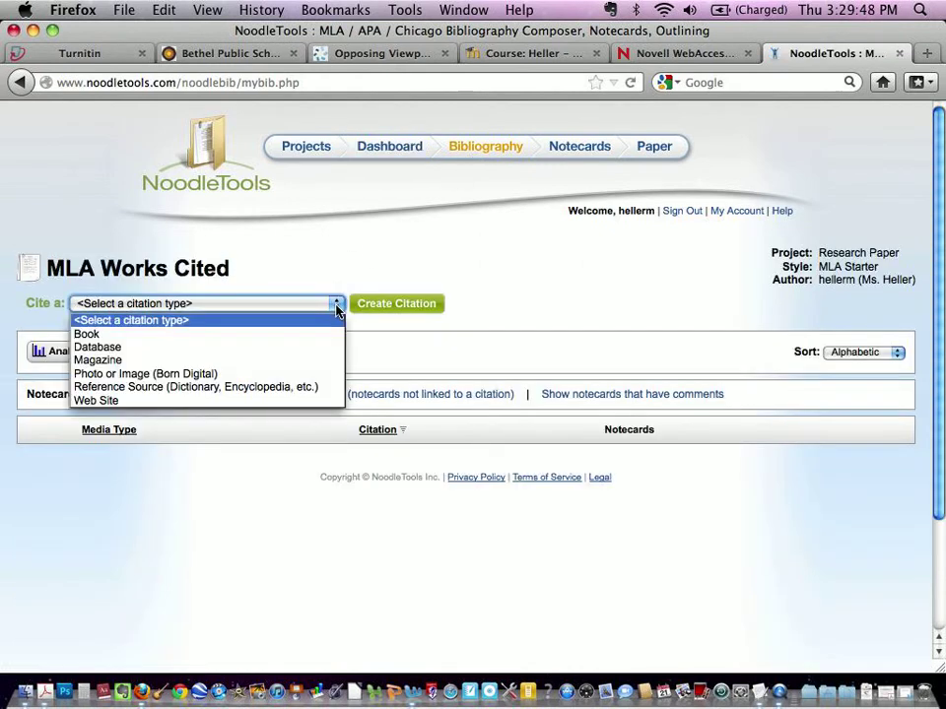
{"action": "left_click", "coordinate": [319, 336]}
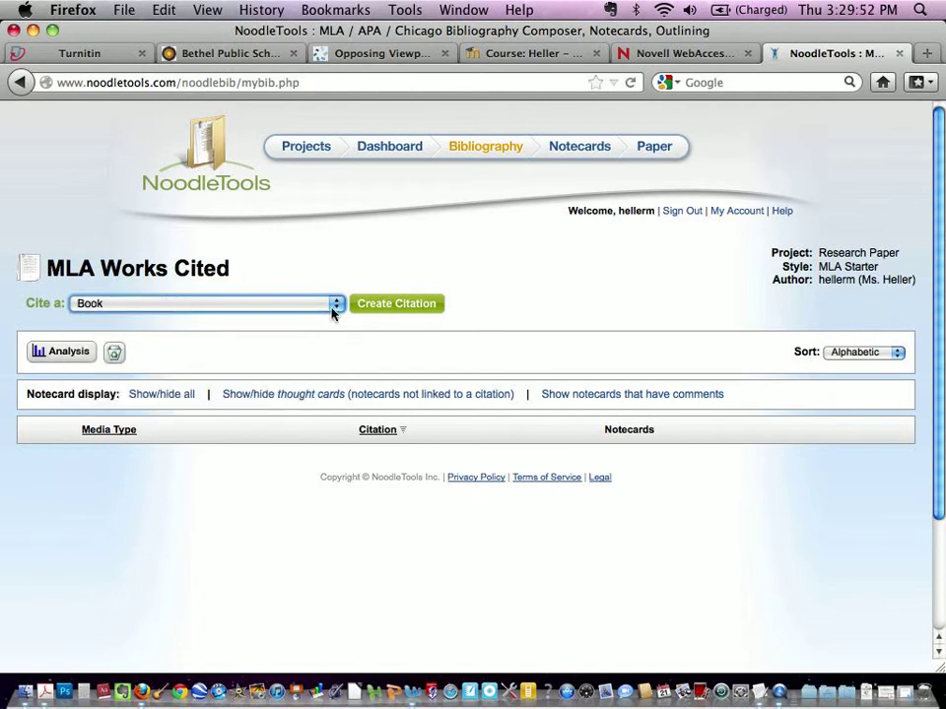
{"action": "left_click", "coordinate": [333, 311]}
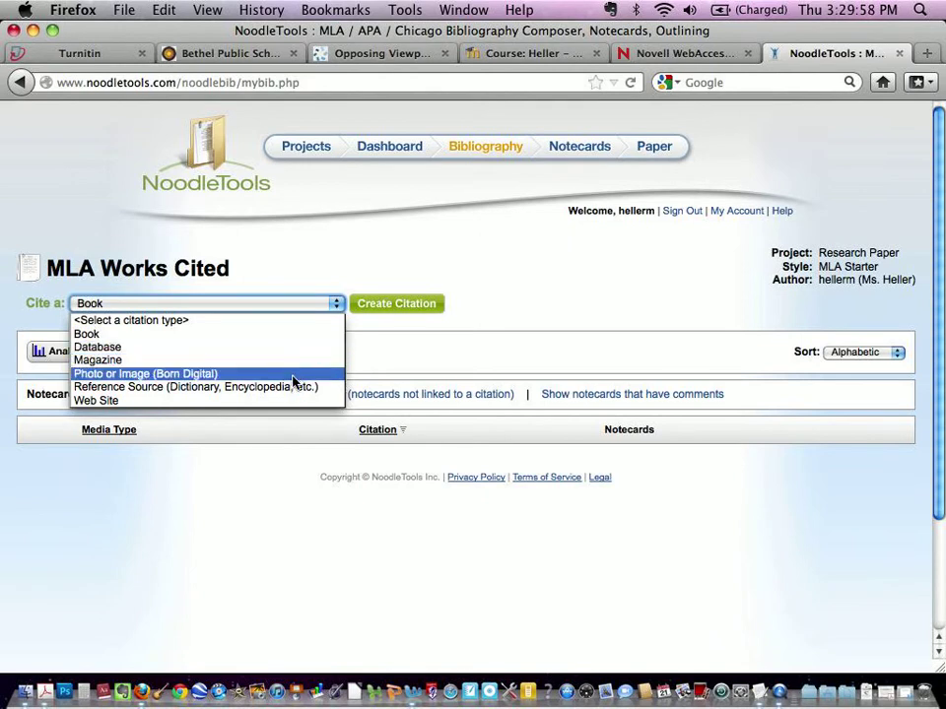
{"action": "left_click", "coordinate": [393, 307]}
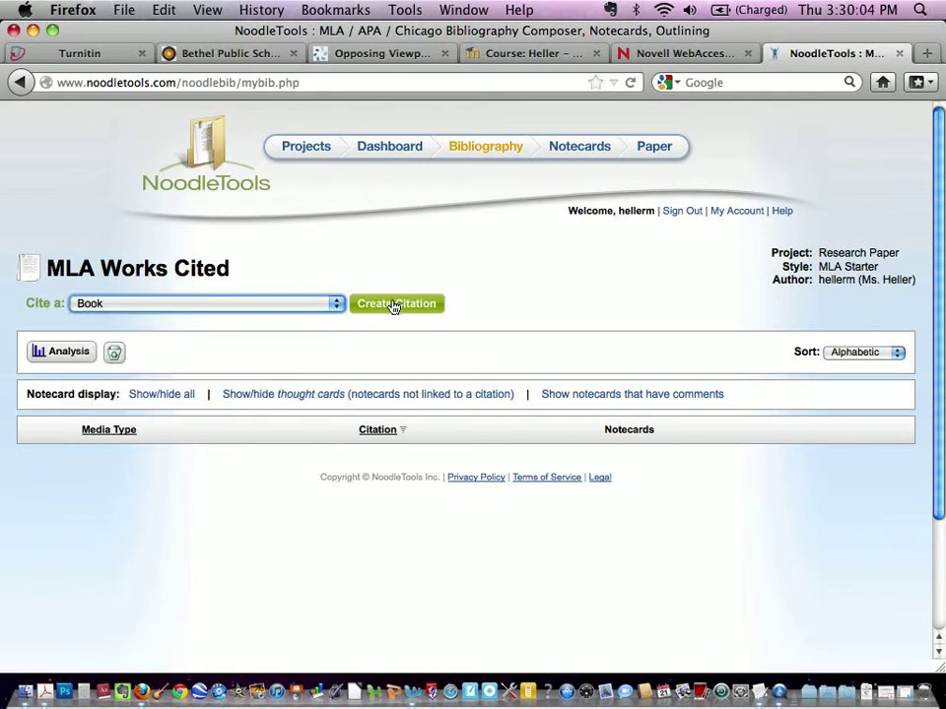
{"action": "left_click", "coordinate": [391, 308]}
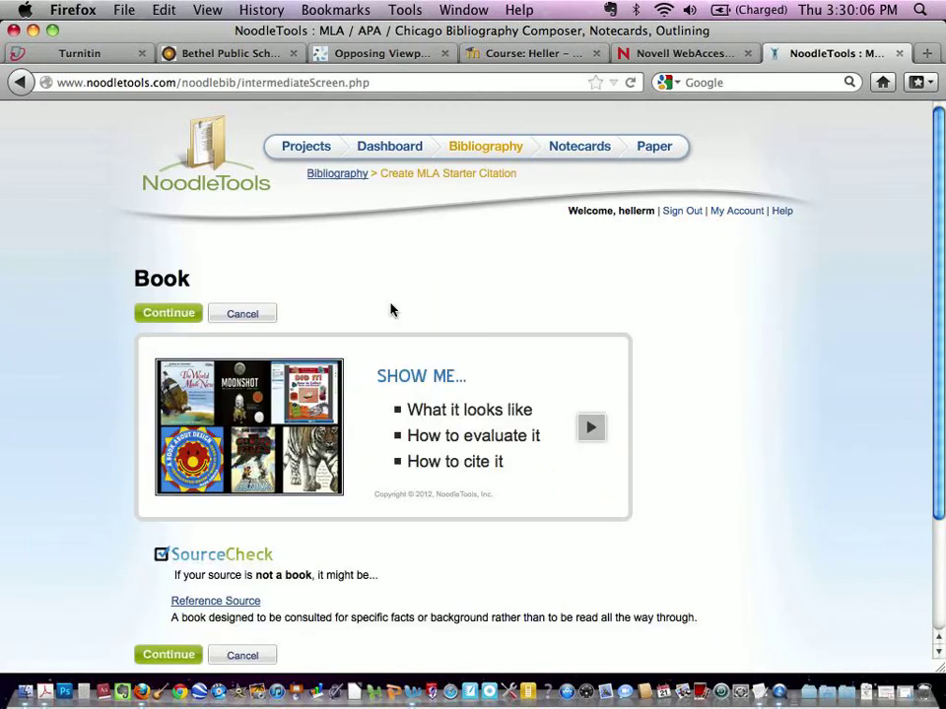
{"action": "left_click_drag", "start_coordinate": [941, 229], "coordinate": [931, 327]}
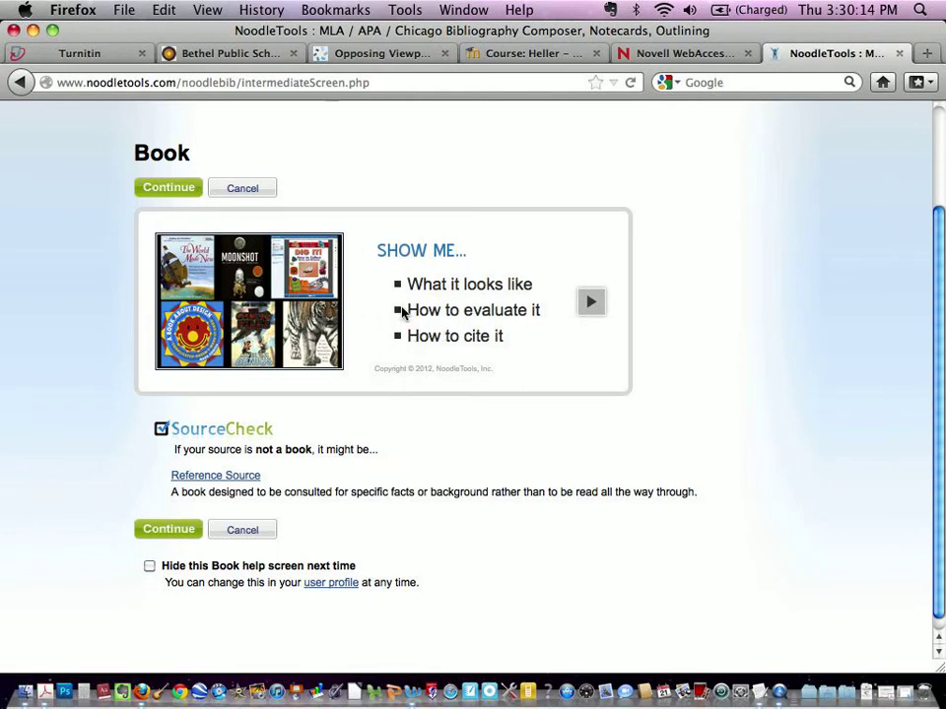
{"action": "left_click", "coordinate": [167, 540]}
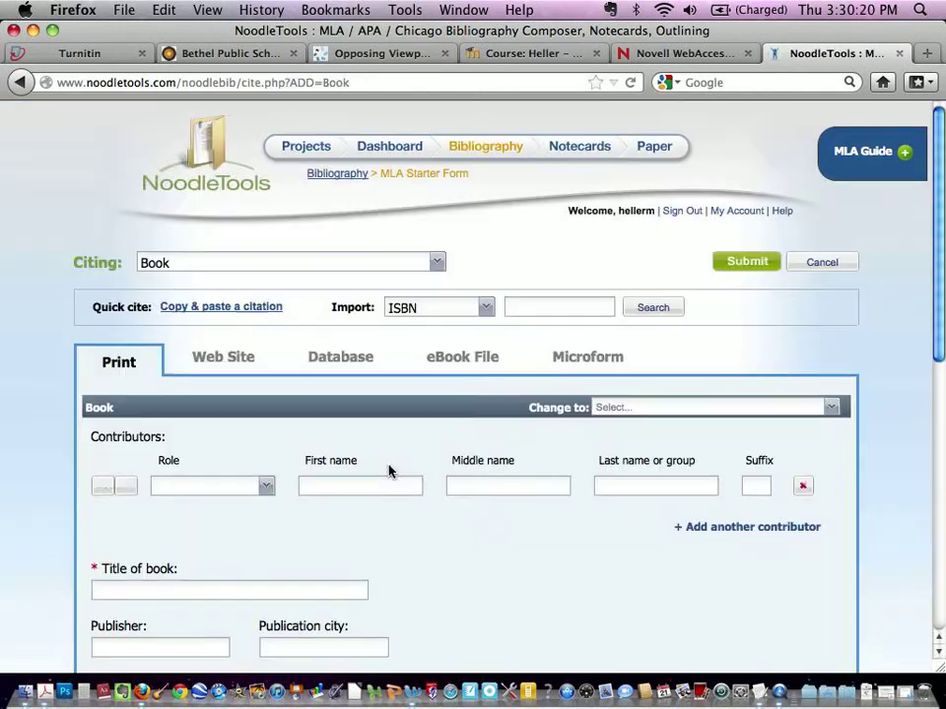
Step: Set the contributor role to Author and enter the author's first and middle names
{"action": "left_click_drag", "start_coordinate": [942, 280], "coordinate": [943, 355]}
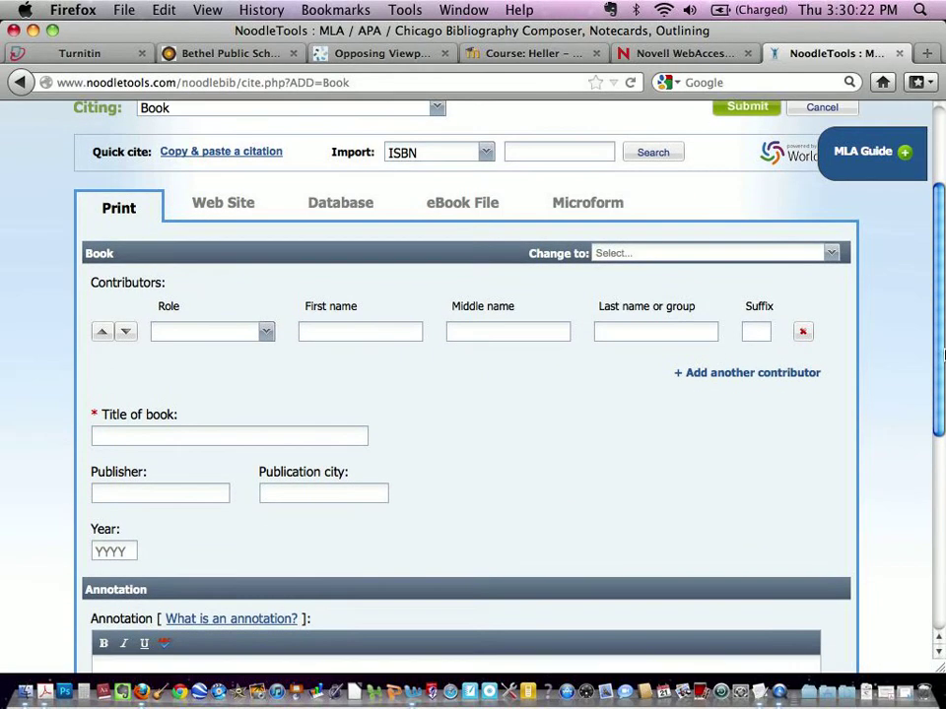
{"action": "left_click", "coordinate": [266, 333]}
{"action": "left_click", "coordinate": [255, 356]}
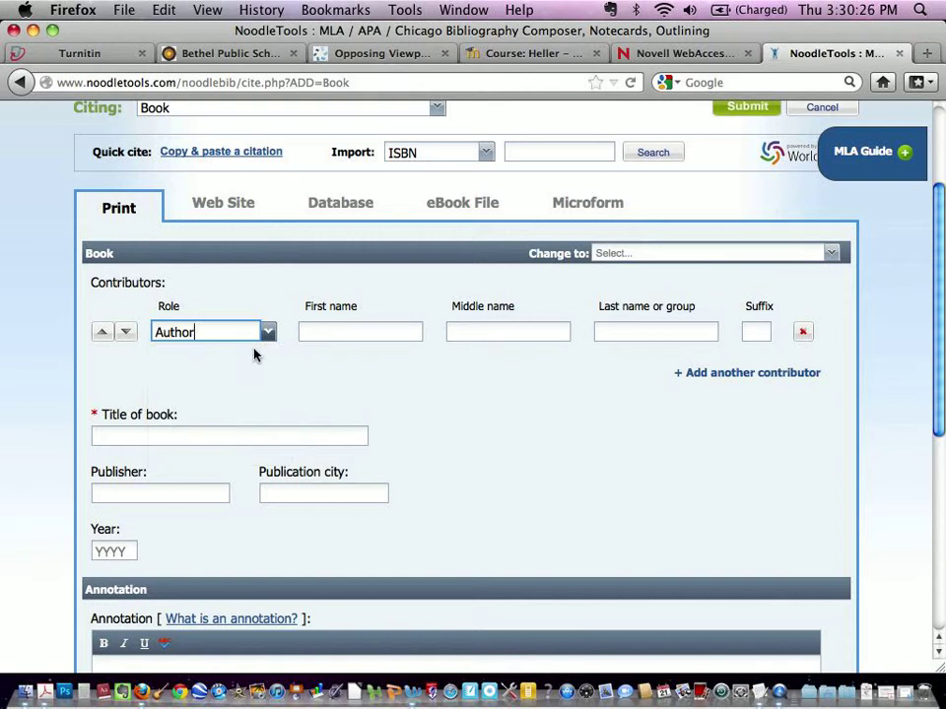
{"action": "left_click", "coordinate": [333, 333]}
{"action": "type", "text": "John"}
{"action": "left_click", "coordinate": [468, 335]}
{"action": "type", "text": "Jones"}
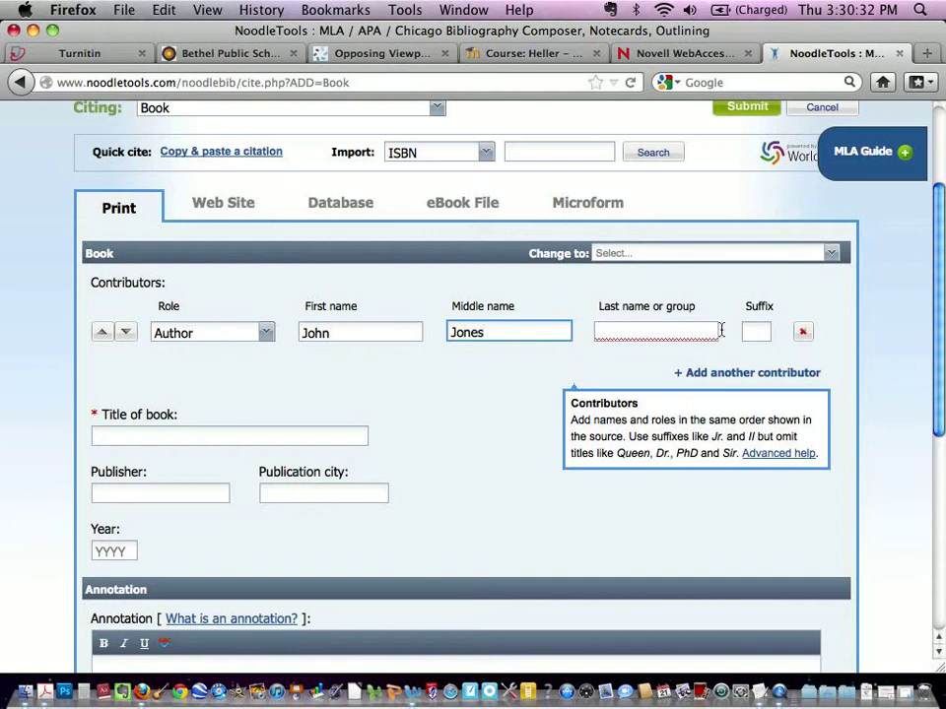
Step: Enter Climate Change as the title of the book
{"action": "left_click", "coordinate": [757, 331]}
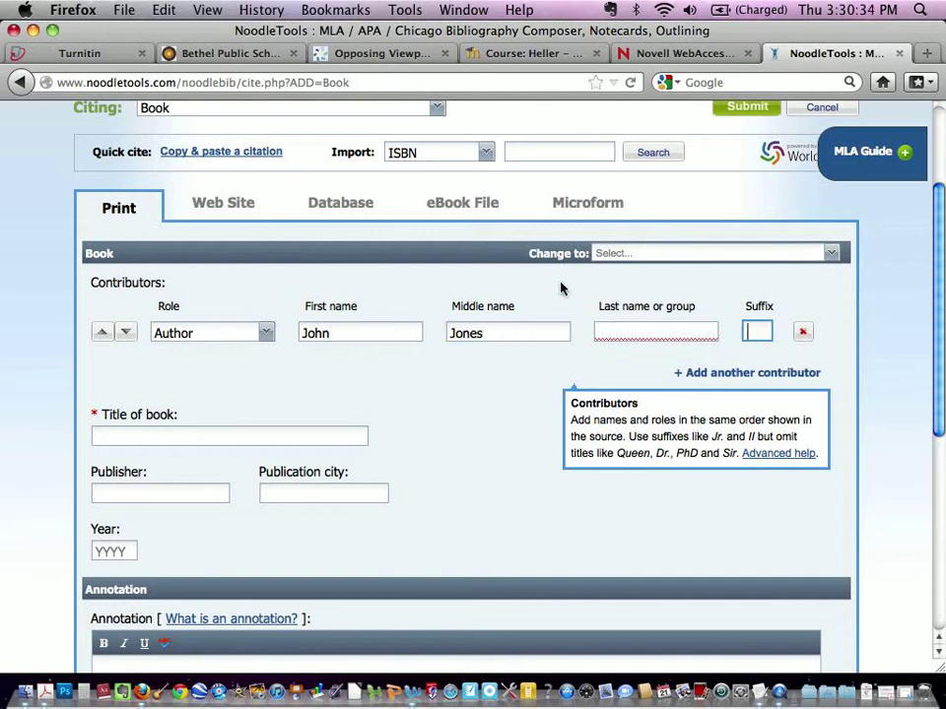
{"action": "left_click", "coordinate": [188, 437]}
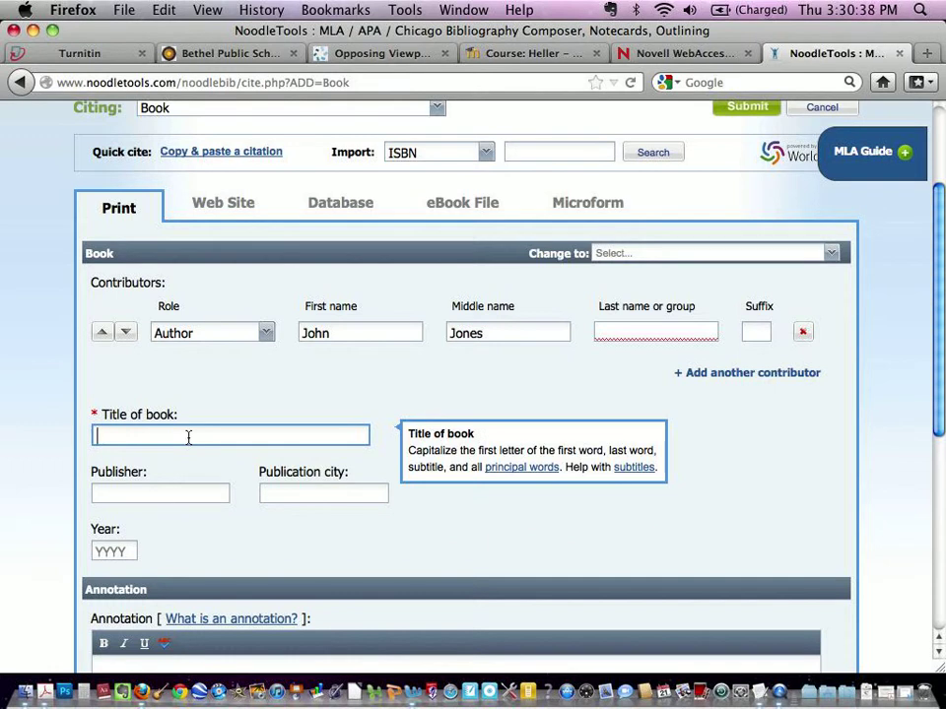
{"action": "type", "text": "Climate Change"}
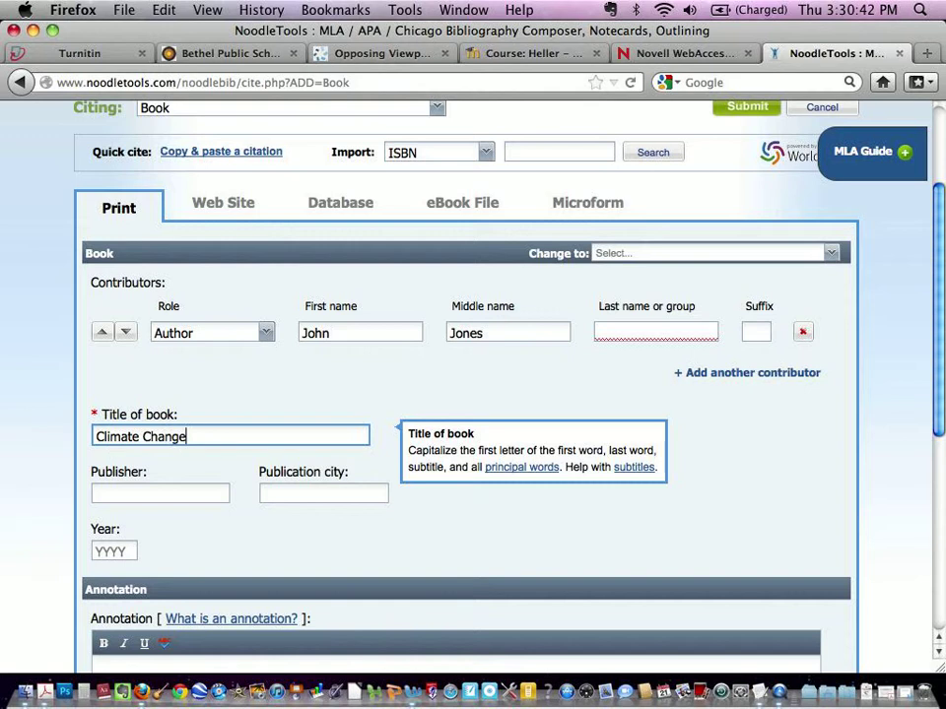
Step: Enter Random House as the publisher and New York as the publication city
{"action": "left_click", "coordinate": [182, 491]}
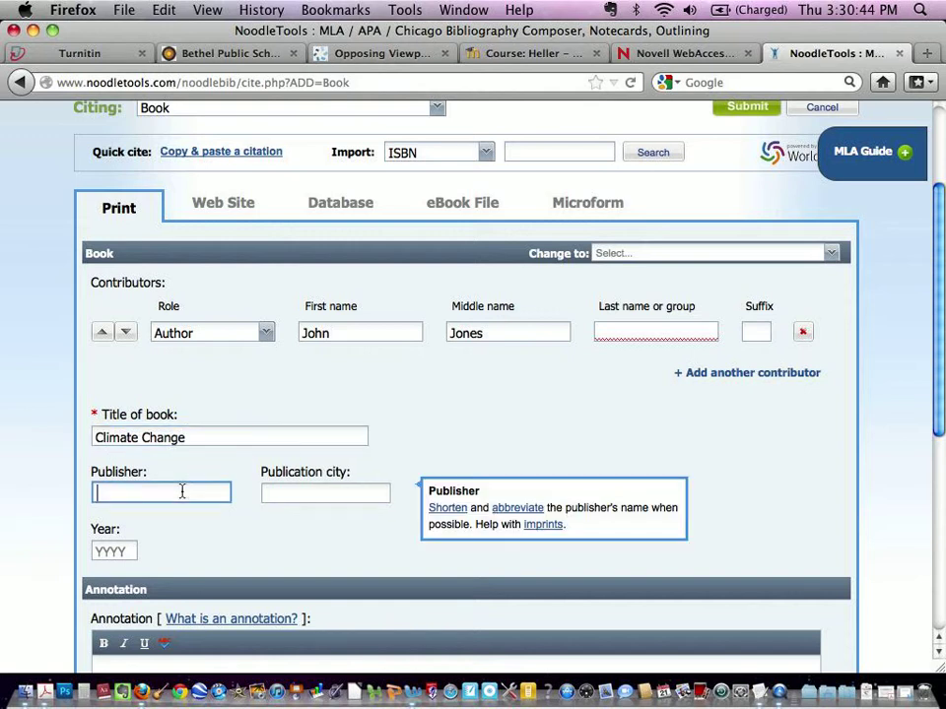
{"action": "type", "text": "Random House"}
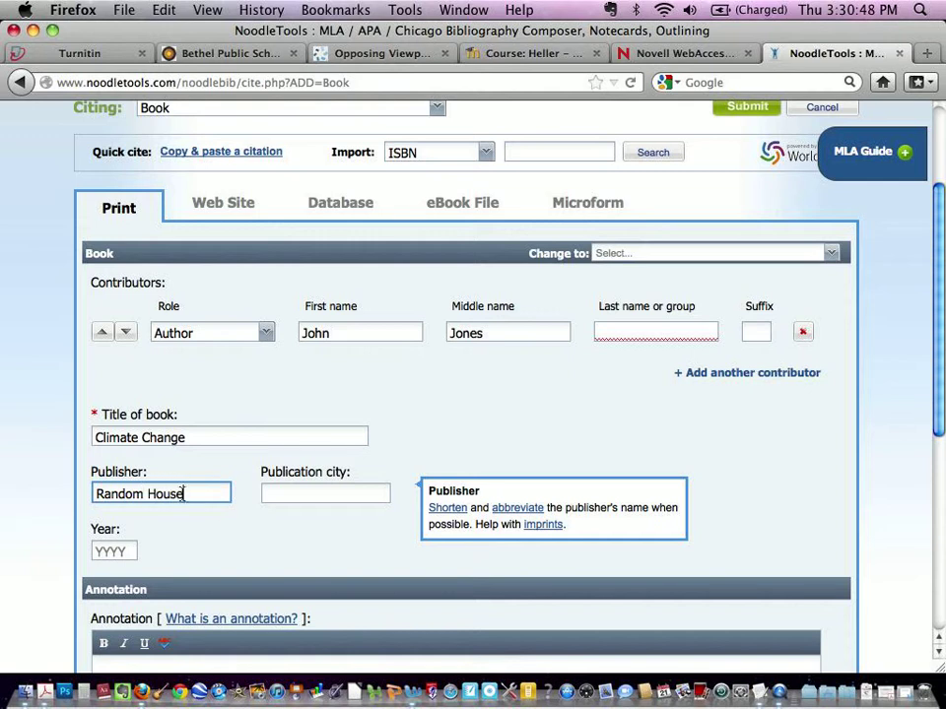
{"action": "left_click", "coordinate": [290, 493]}
{"action": "type", "text": "New "}
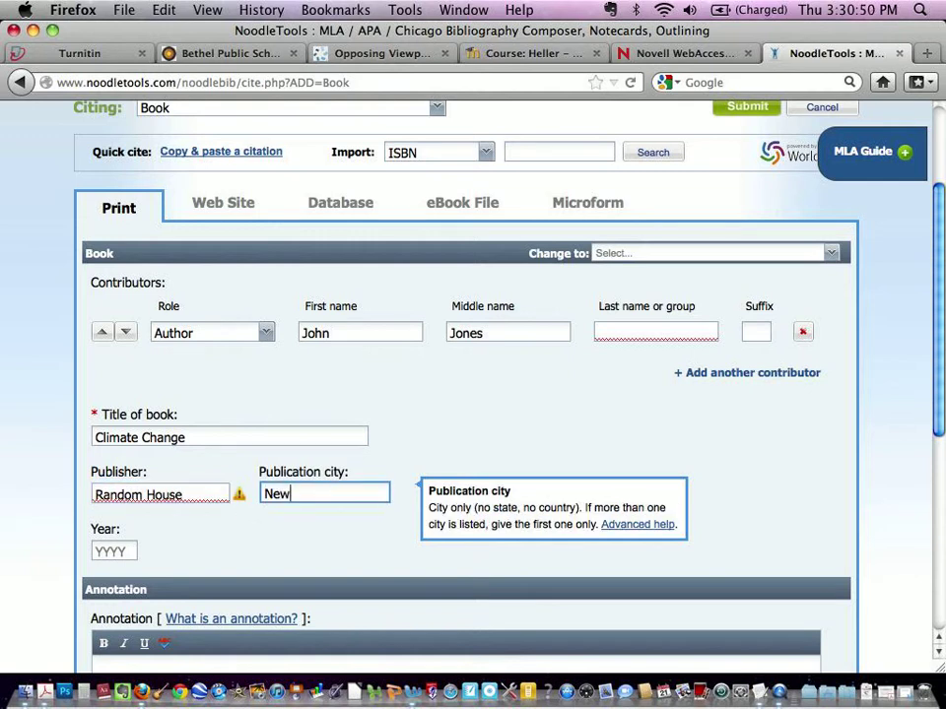
{"action": "type", "text": "York"}
{"action": "mouse_move", "coordinate": [245, 500]}
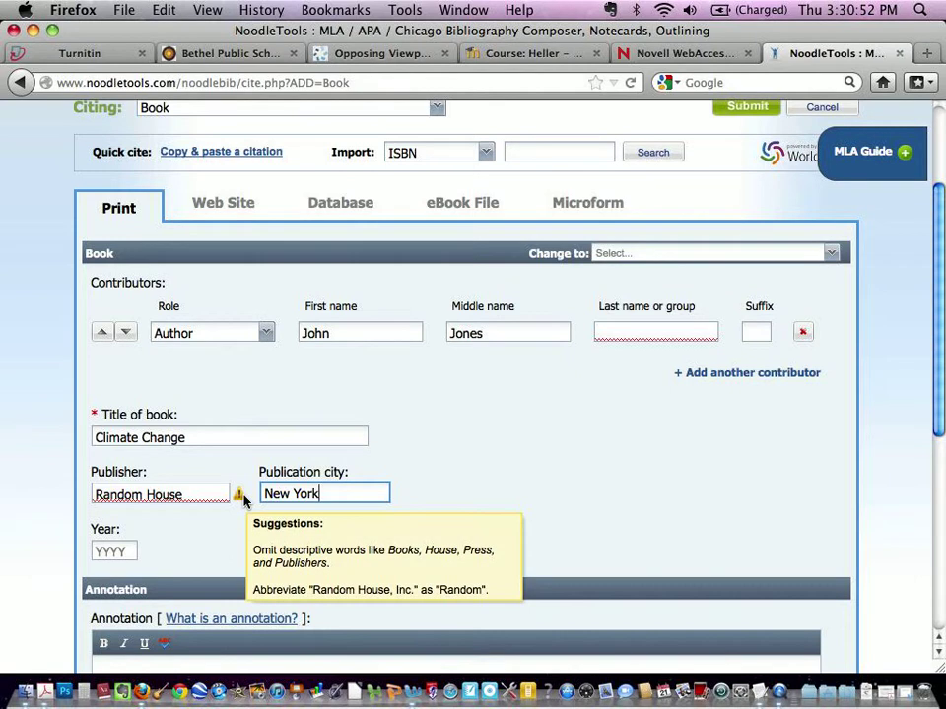
Step: Shorten the publisher name to Random
{"action": "left_click", "coordinate": [185, 495]}
{"action": "key", "text": "BackSpace"}
{"action": "key", "text": "BackSpace"}
{"action": "key", "text": "BackSpace"}
{"action": "key", "text": "BackSpace"}
{"action": "key", "text": "BackSpace"}
{"action": "key", "text": "BackSpace"}
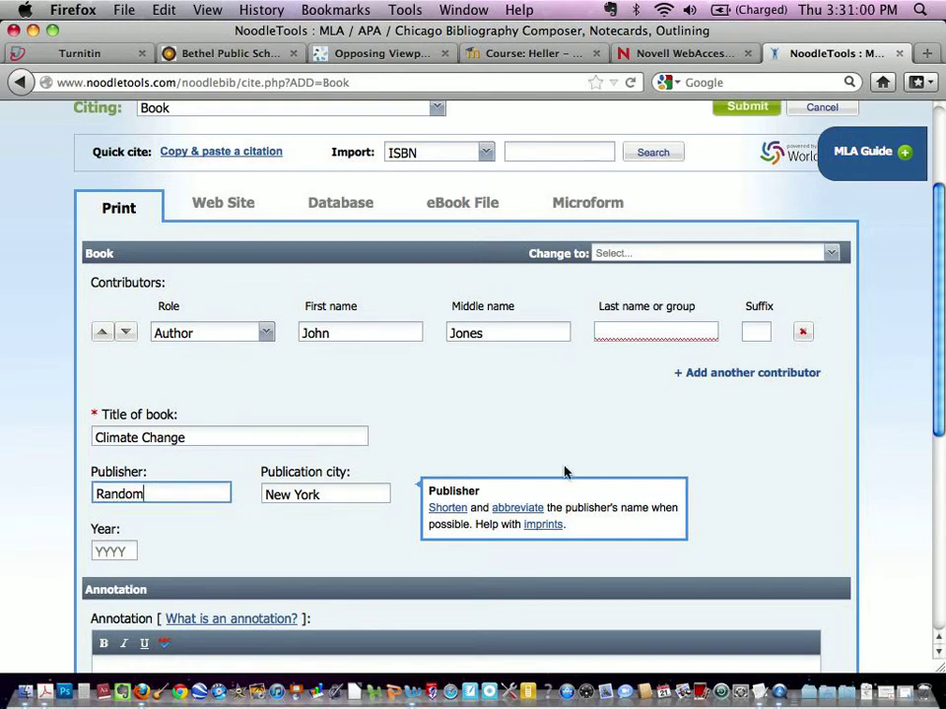
Step: Enter 1998 as the publication year
{"action": "left_click", "coordinate": [119, 549]}
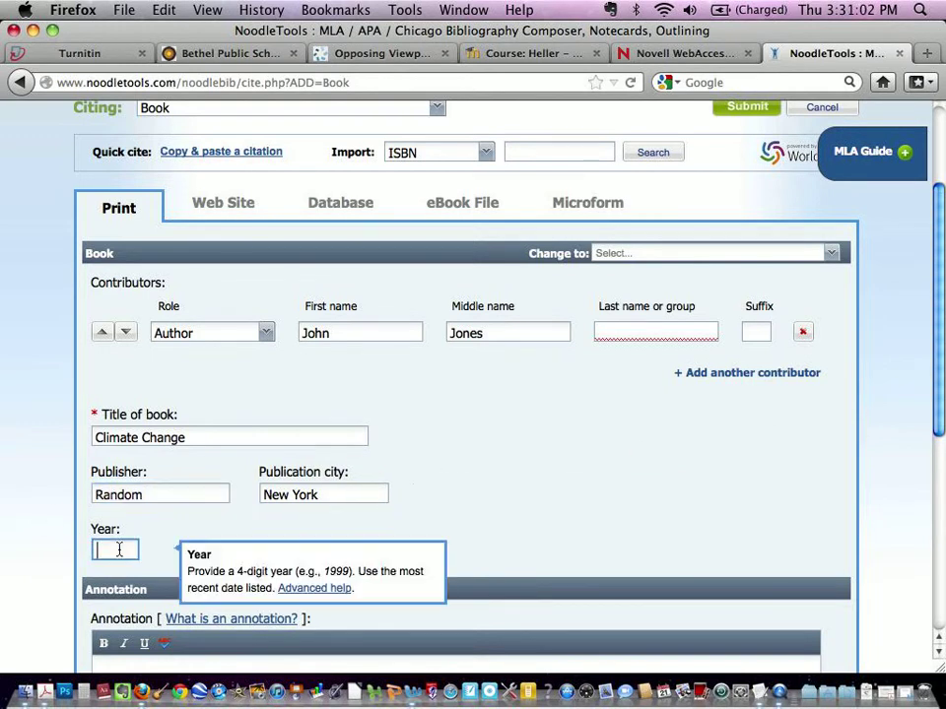
{"action": "type", "text": "1998"}
{"action": "left_click", "coordinate": [631, 526]}
Step: Try to submit the book citation and dismiss the error
{"action": "left_click_drag", "start_coordinate": [941, 375], "coordinate": [943, 582]}
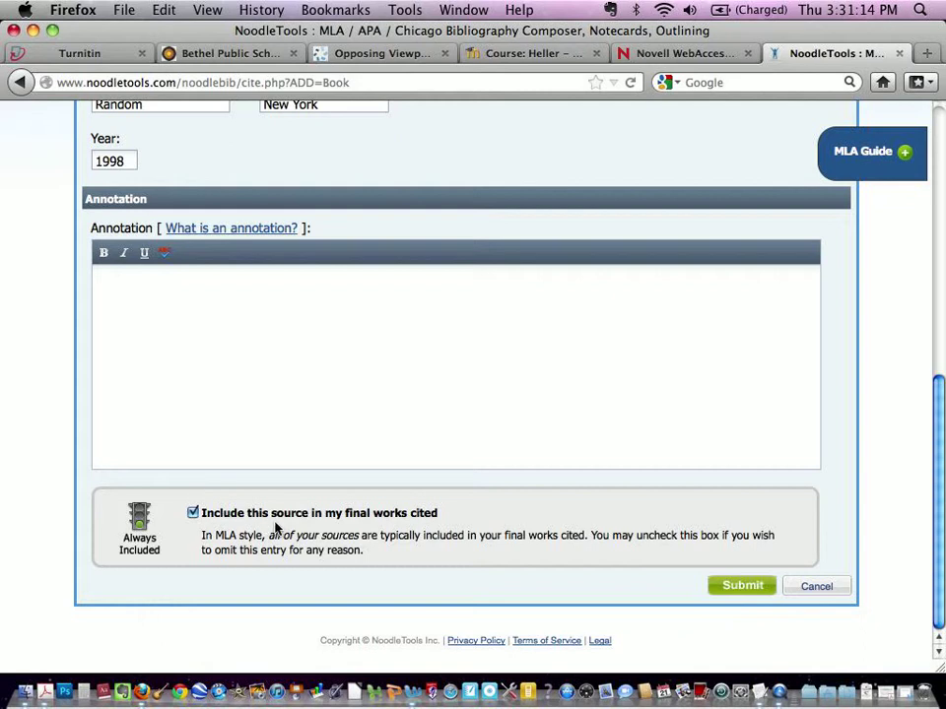
{"action": "left_click", "coordinate": [743, 586]}
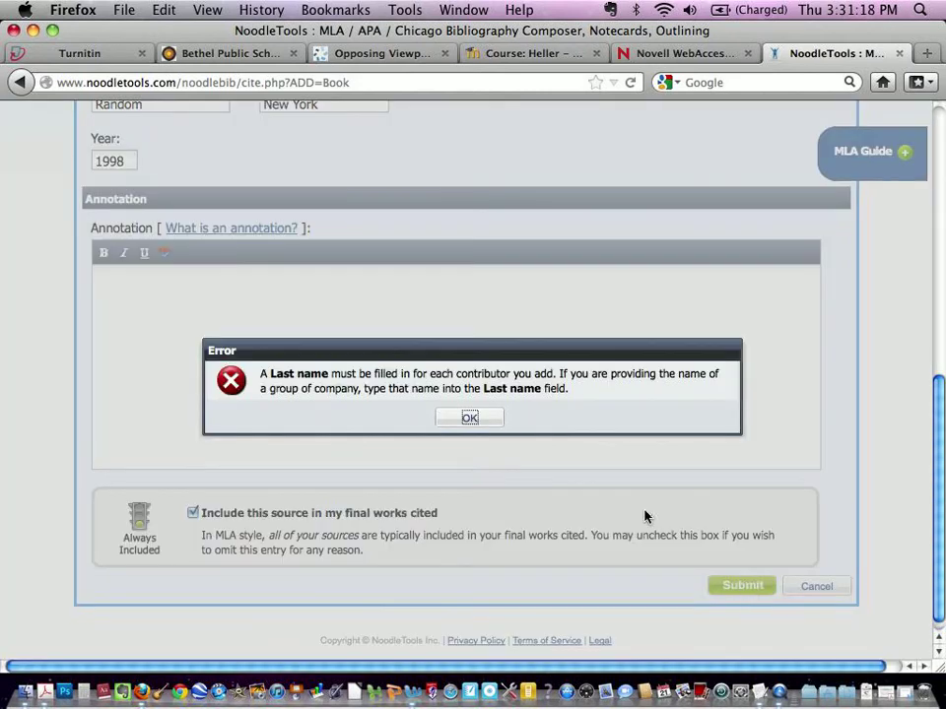
{"action": "left_click", "coordinate": [479, 424]}
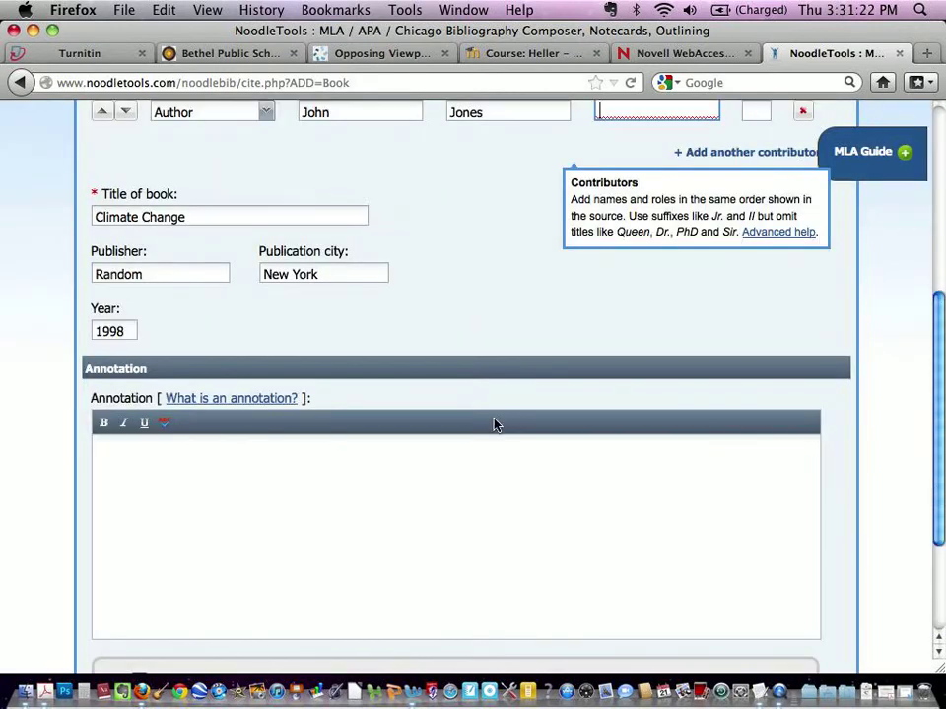
Step: Enter the author's last name and submit the book citation
{"action": "left_click_drag", "start_coordinate": [935, 433], "coordinate": [923, 320]}
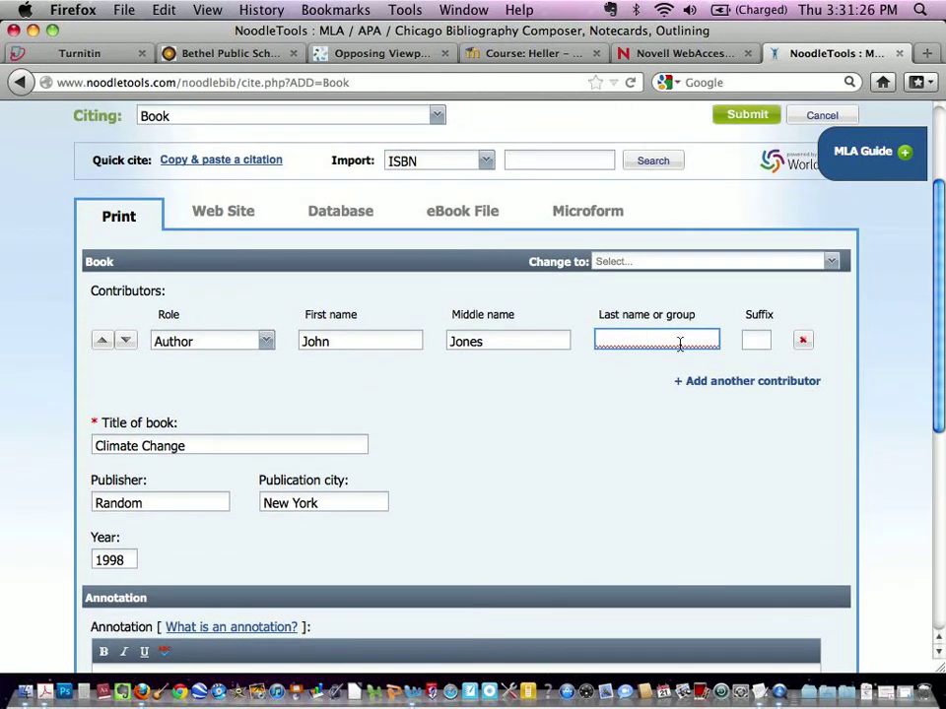
{"action": "type", "text": "Jones"}
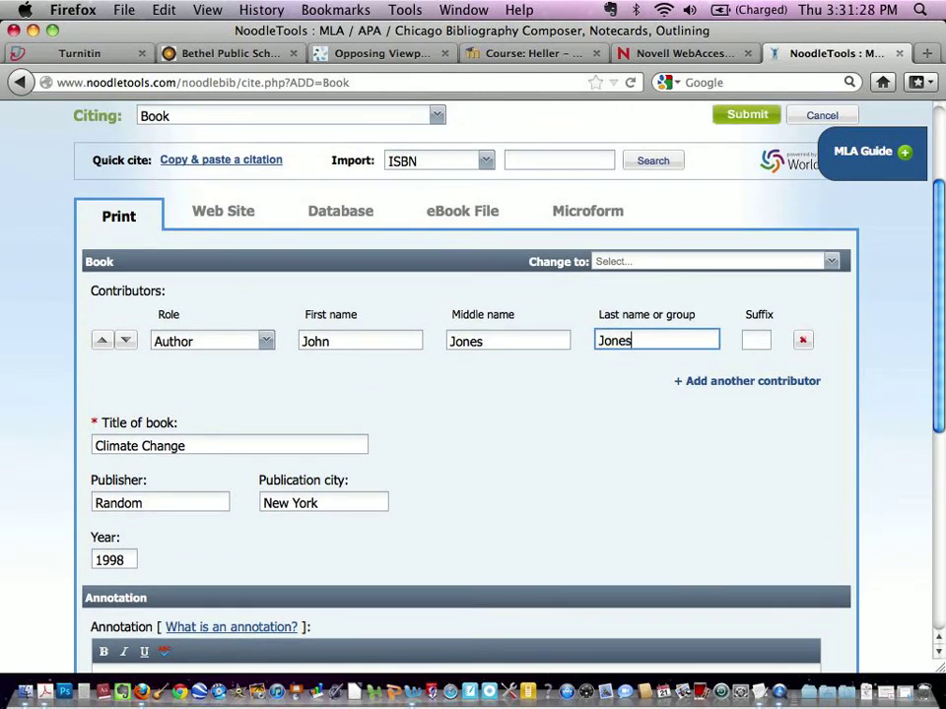
{"action": "left_click_drag", "start_coordinate": [937, 307], "coordinate": [826, 558]}
{"action": "left_click", "coordinate": [753, 587]}
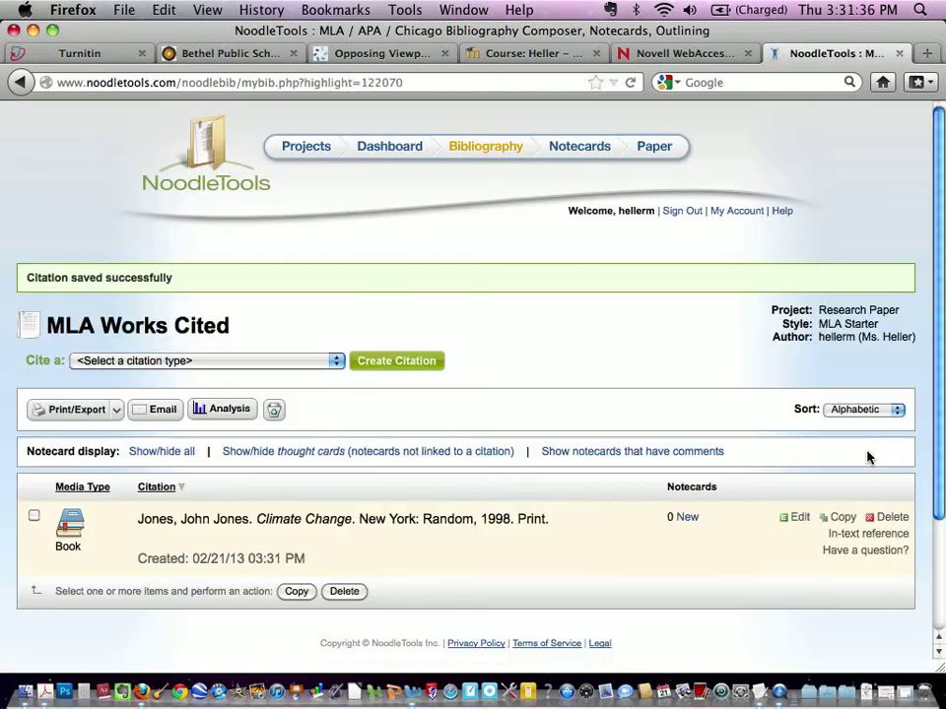
{"action": "left_click_drag", "start_coordinate": [942, 256], "coordinate": [942, 318]}
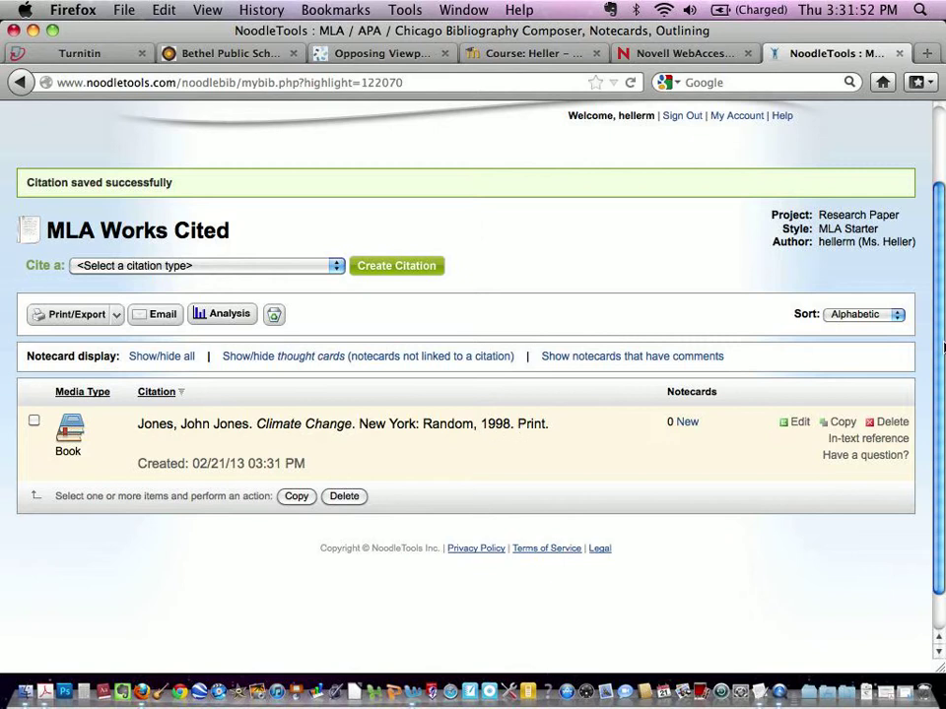
{"action": "left_click_drag", "start_coordinate": [942, 345], "coordinate": [934, 320]}
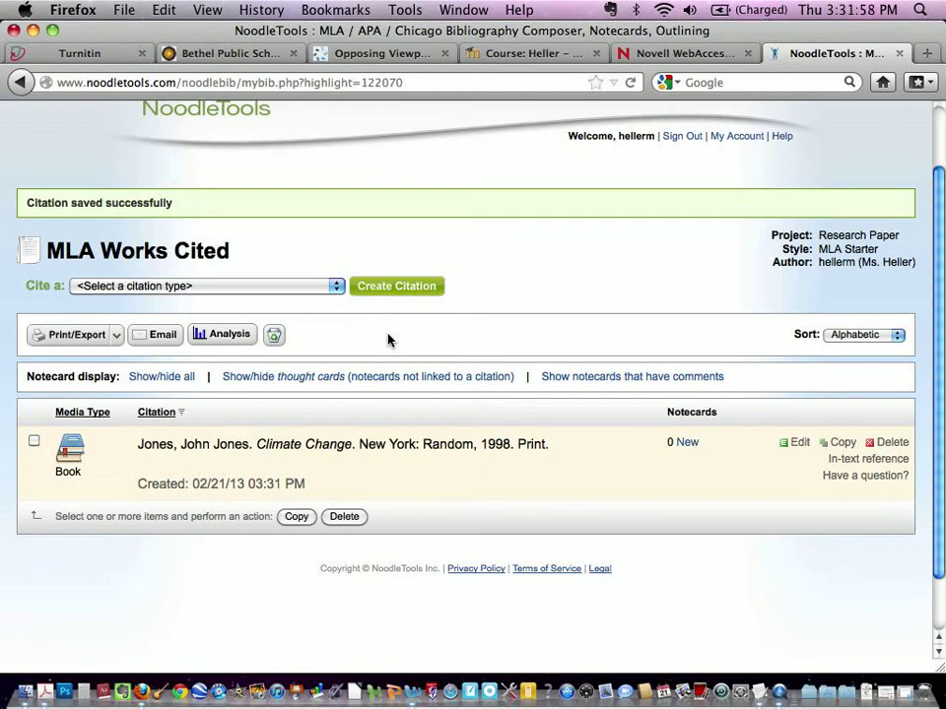
{"action": "left_click", "coordinate": [336, 285]}
{"action": "left_click", "coordinate": [314, 329]}
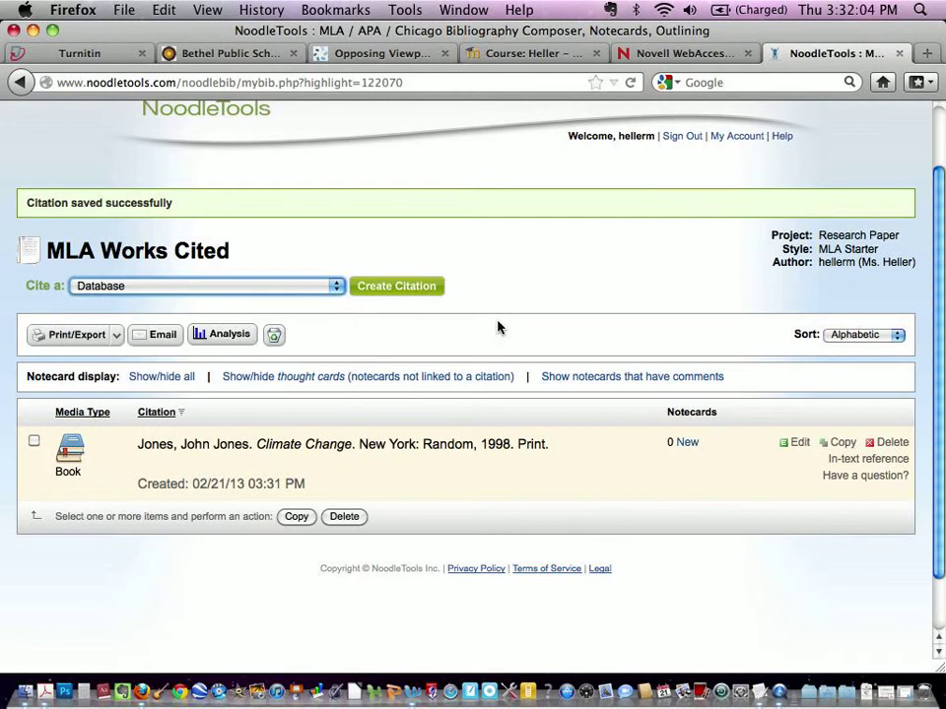
{"action": "left_click", "coordinate": [419, 290]}
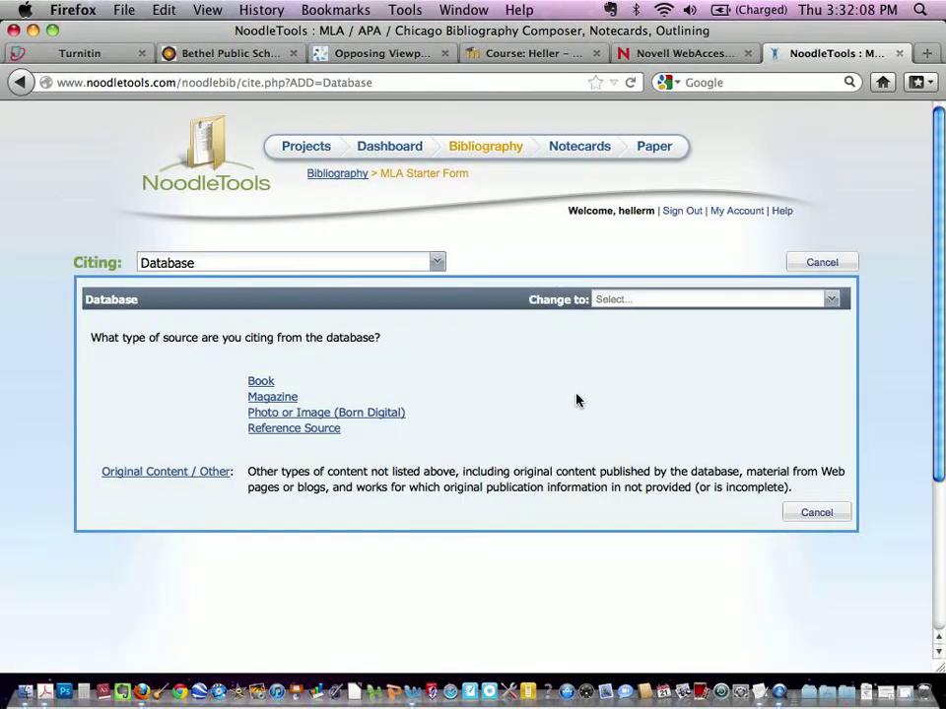
{"action": "left_click", "coordinate": [344, 177]}
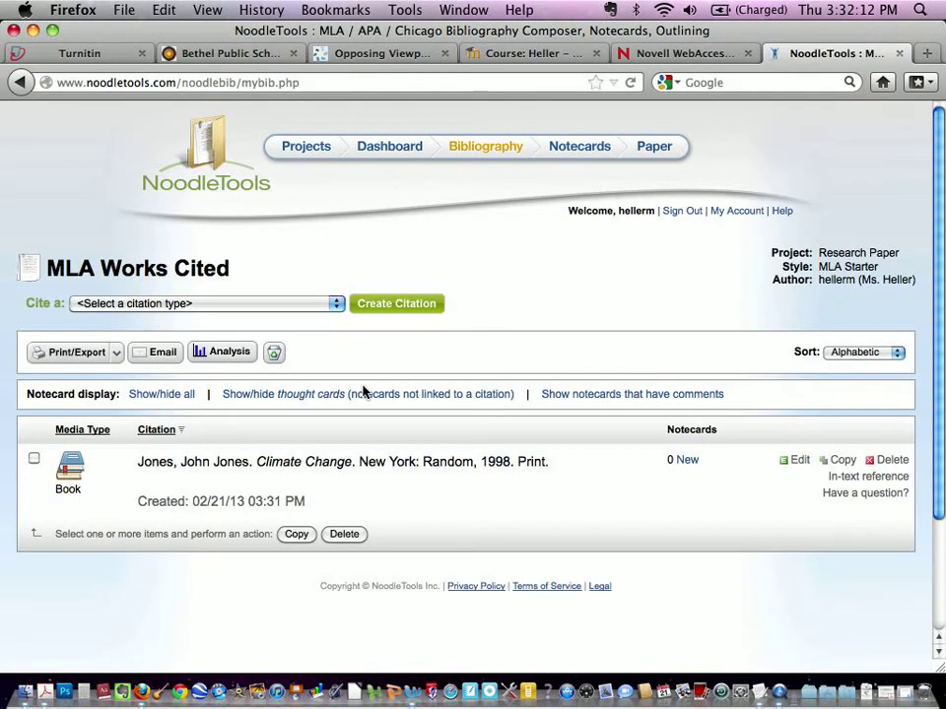
Step: Select the saved book citation's text and switch to the RP_Packet-7.pdf document in Acrobat
{"action": "left_click_drag", "start_coordinate": [548, 461], "coordinate": [135, 463]}
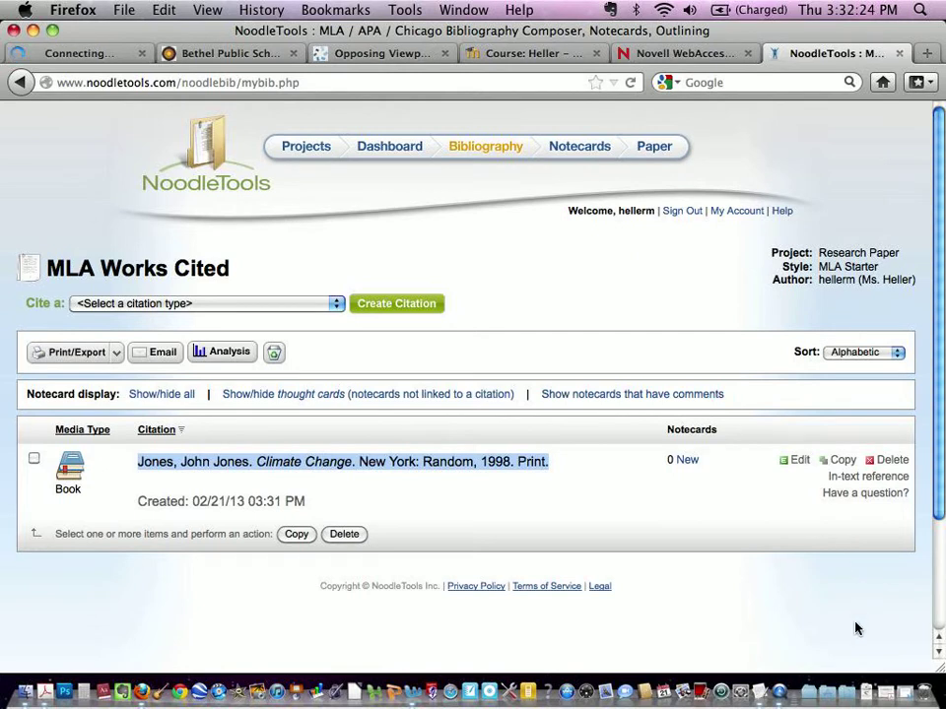
{"action": "left_click", "coordinate": [884, 696]}
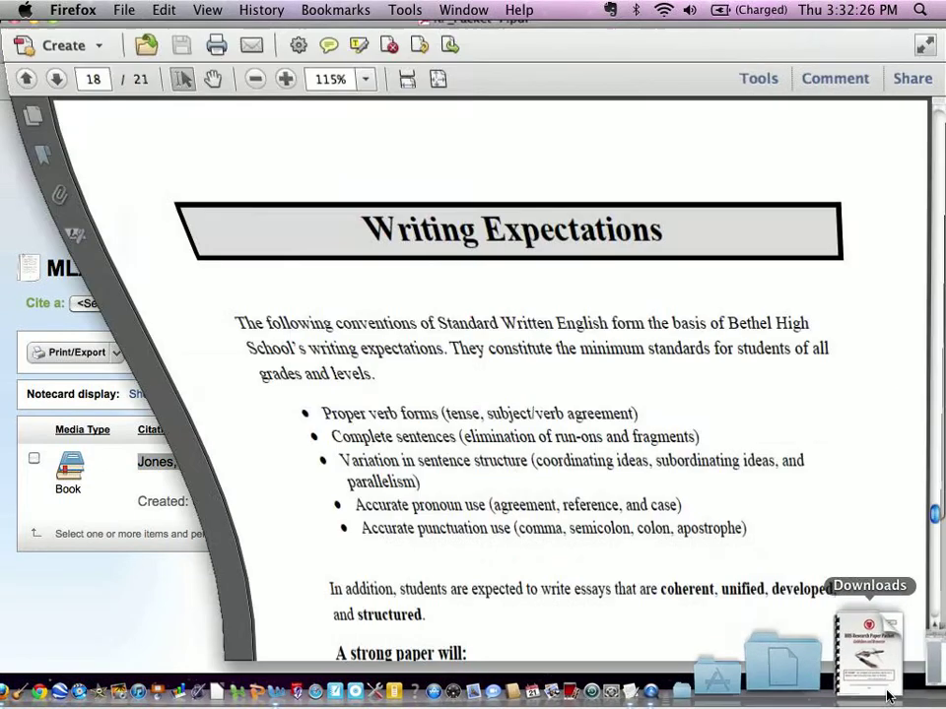
{"action": "left_click", "coordinate": [19, 92]}
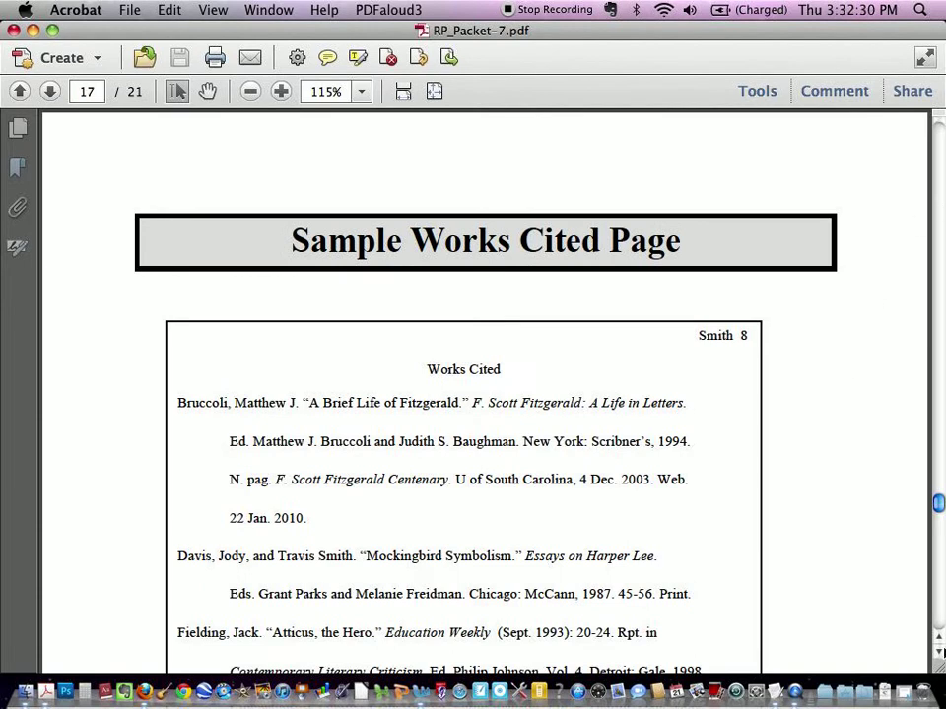
Step: Scroll down to examine the entries on the Sample Works Cited Page
{"action": "left_click", "coordinate": [940, 655]}
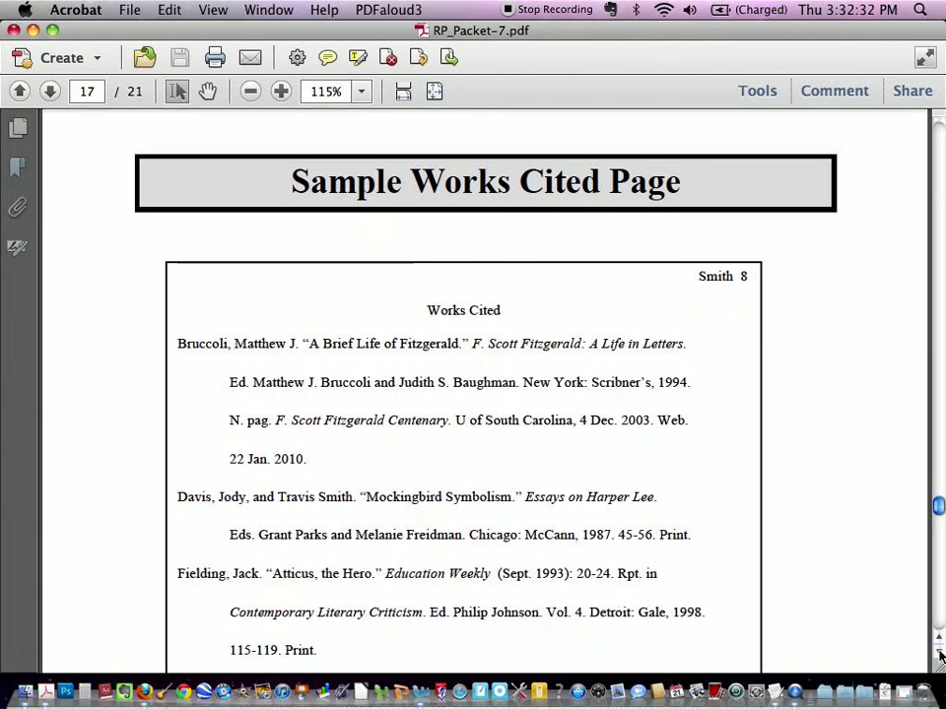
{"action": "left_click", "coordinate": [940, 655]}
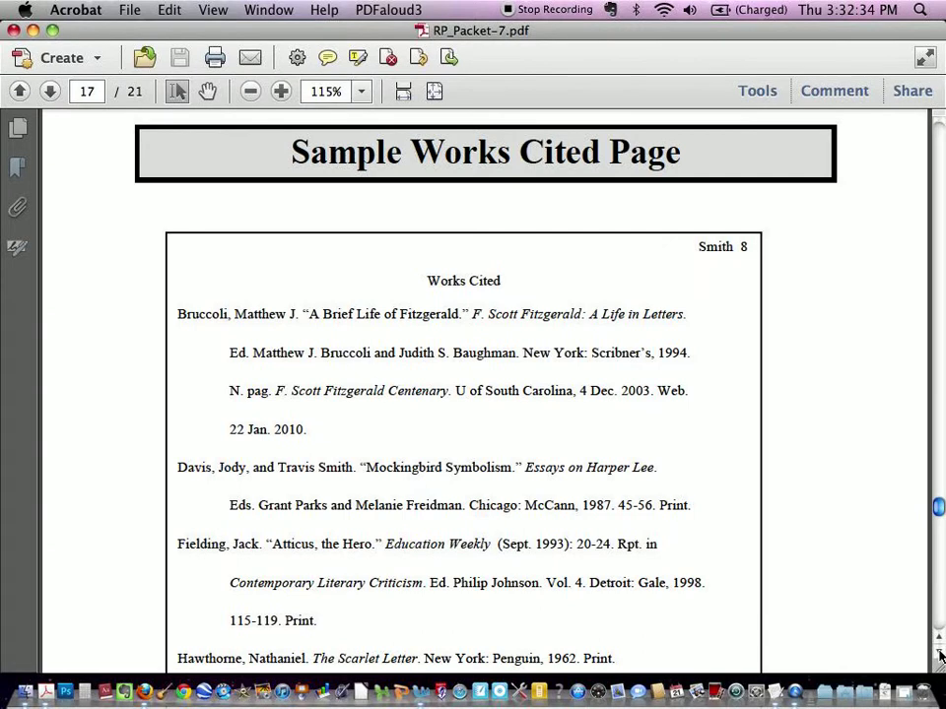
{"action": "left_click", "coordinate": [940, 655]}
{"action": "left_click", "coordinate": [940, 656]}
{"action": "left_click", "coordinate": [940, 655]}
{"action": "left_click", "coordinate": [940, 655]}
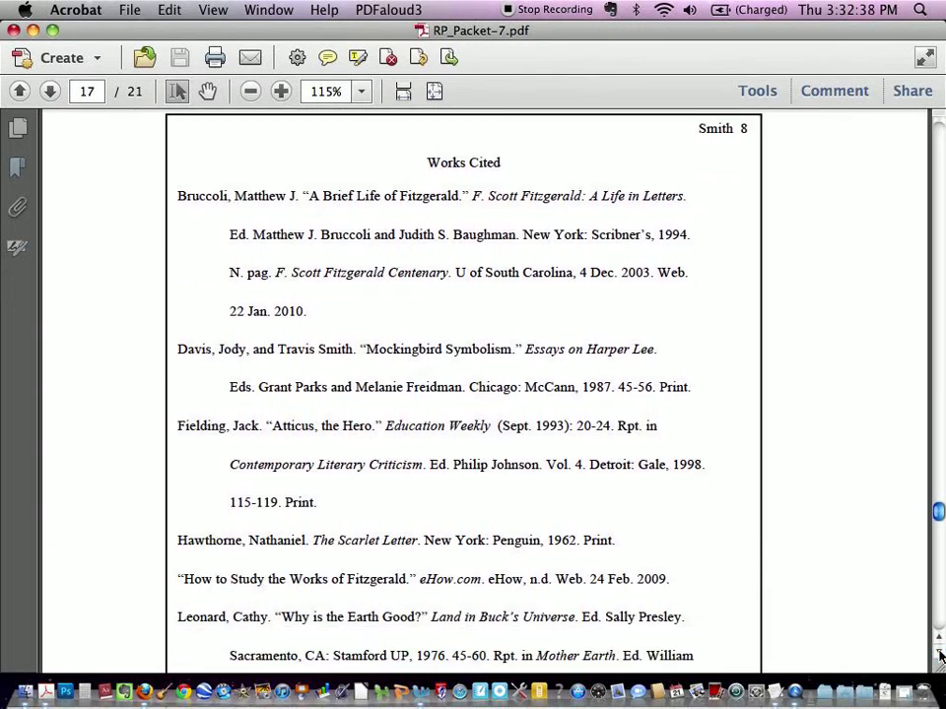